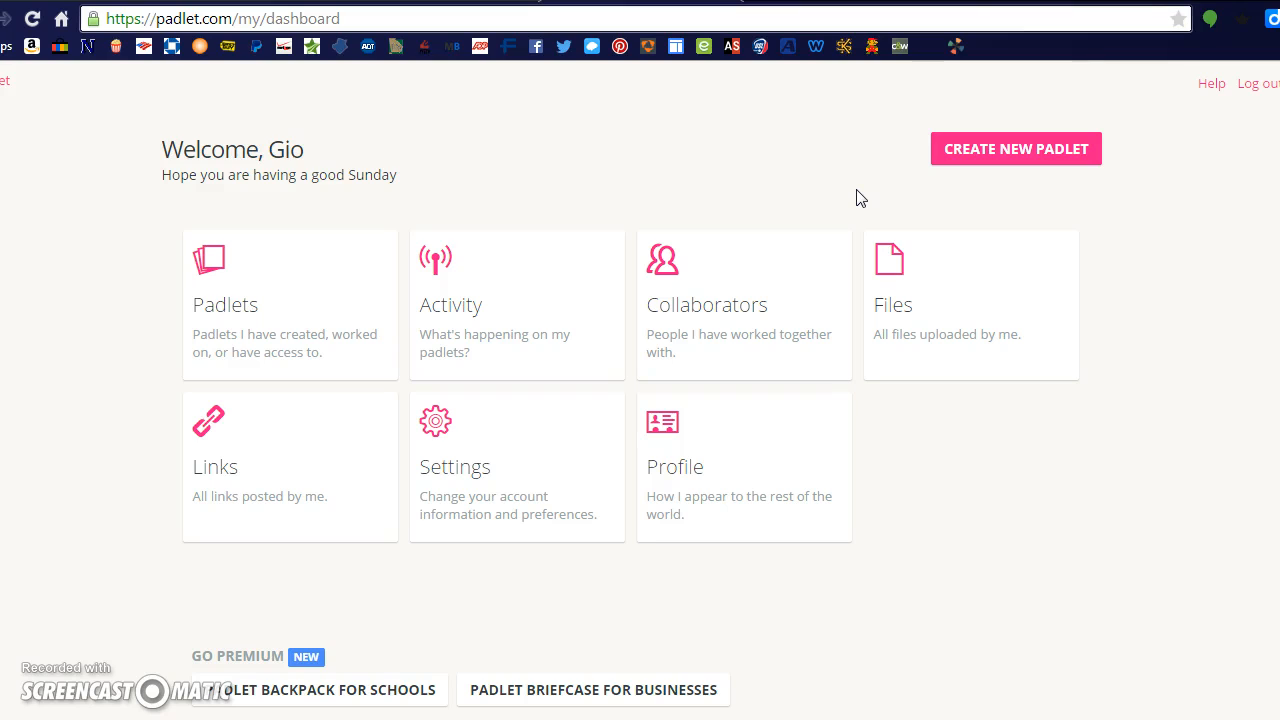
{"action": "left_click", "coordinate": [857, 197]}
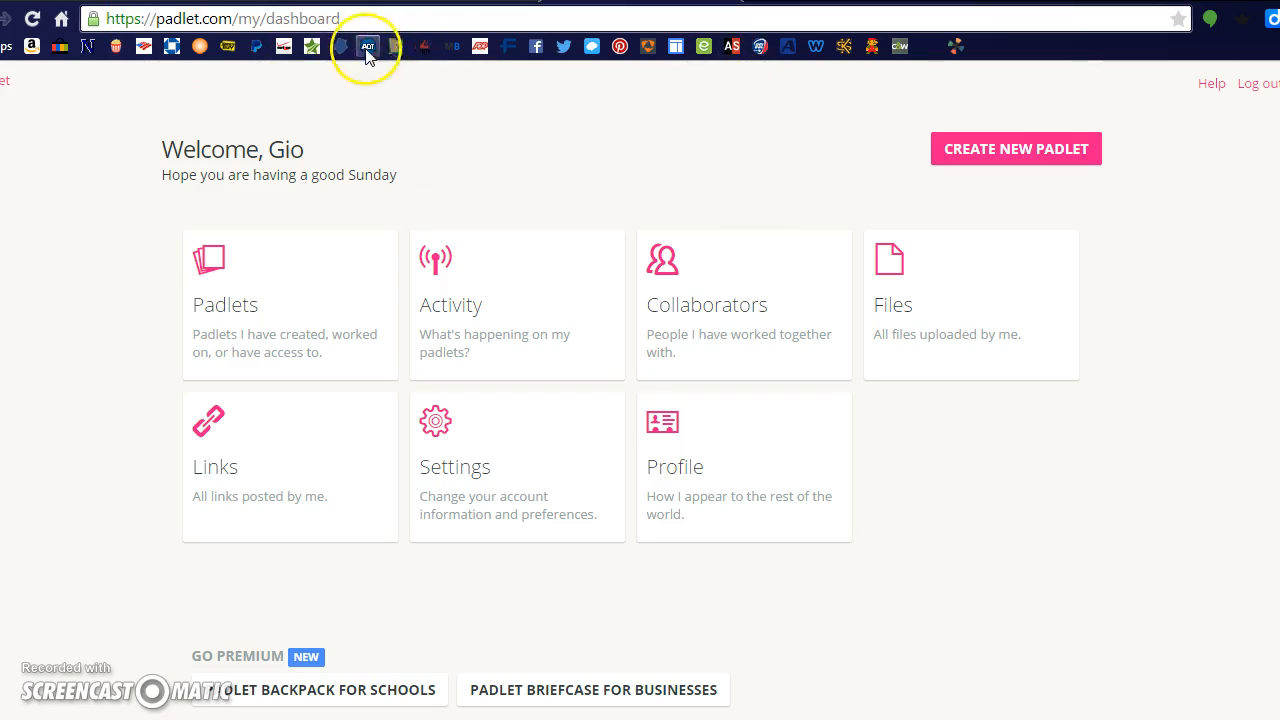
{"action": "left_click", "coordinate": [345, 20]}
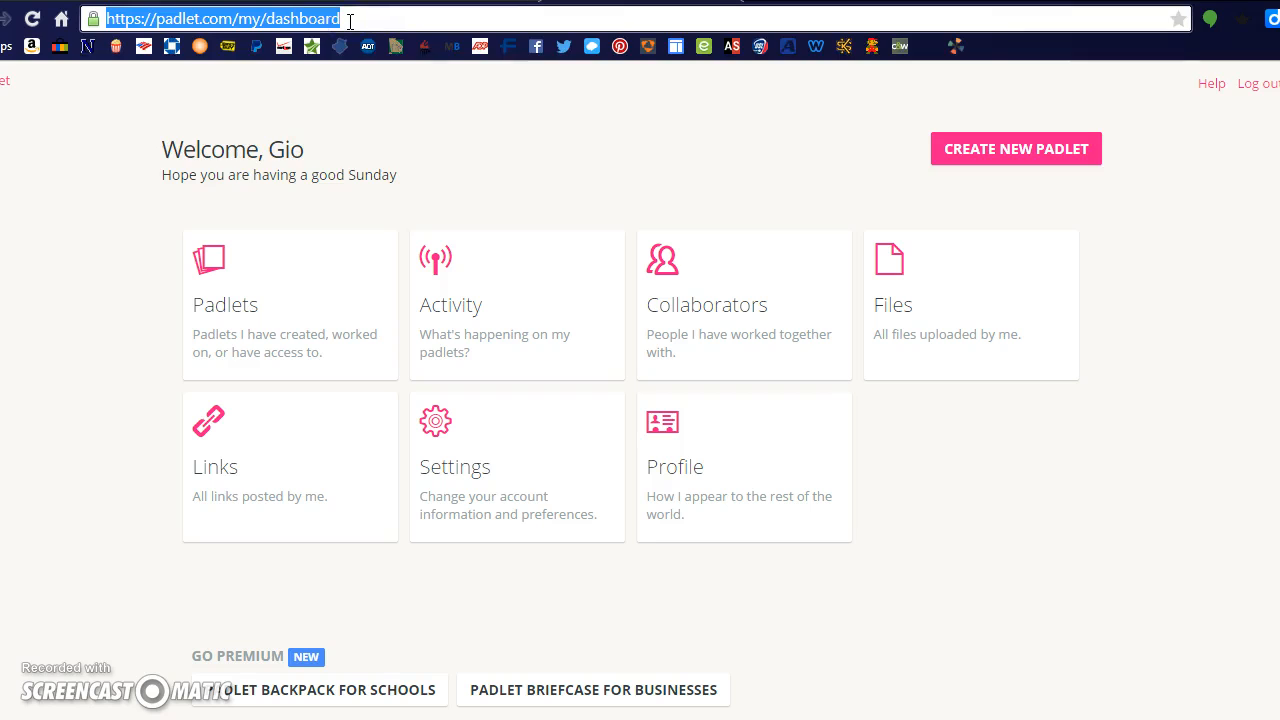
{"action": "type", "text": "www.padlet.com"}
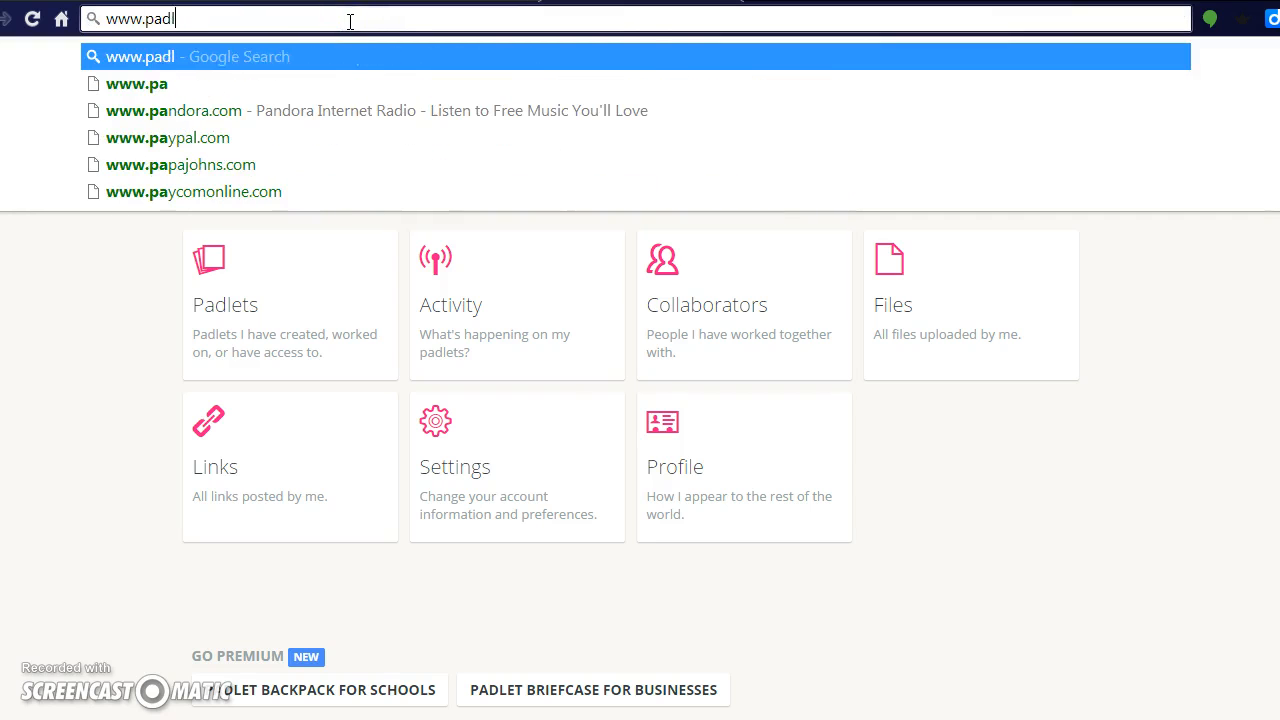
{"action": "key", "text": "Return"}
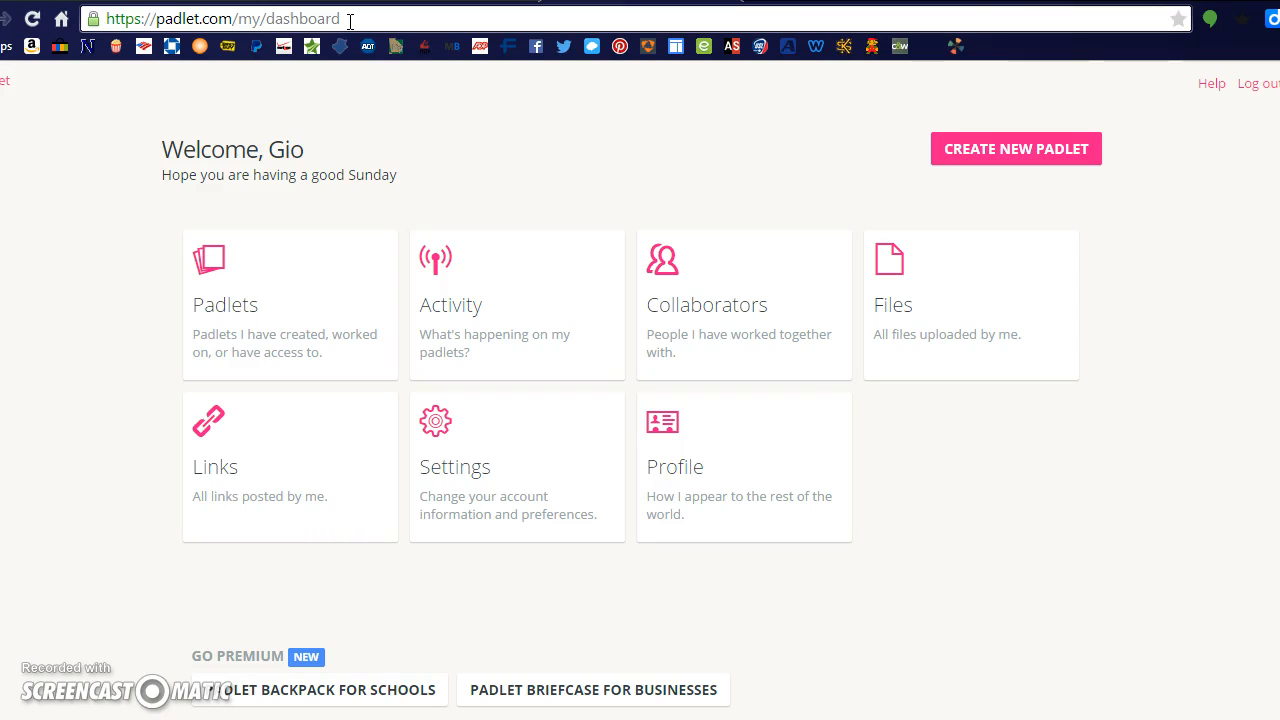
{"action": "left_click", "coordinate": [1248, 85]}
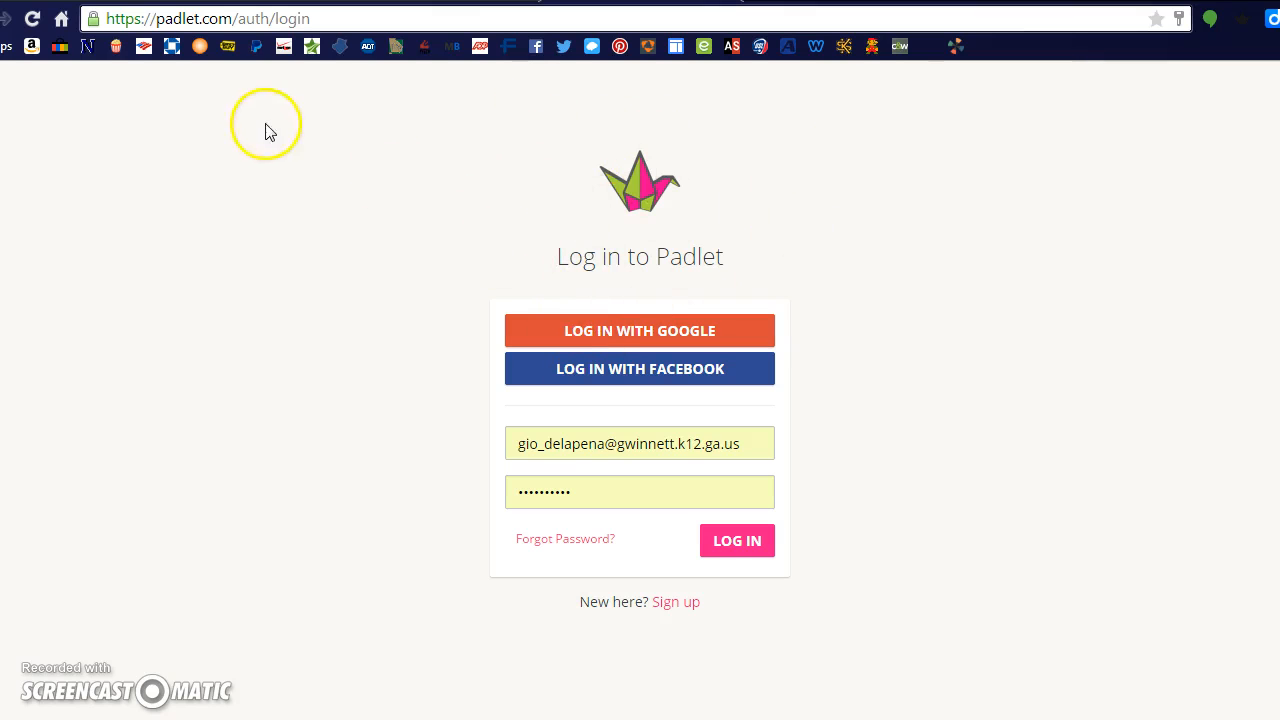
{"action": "left_click", "coordinate": [314, 20]}
{"action": "key", "text": "BackSpace"}
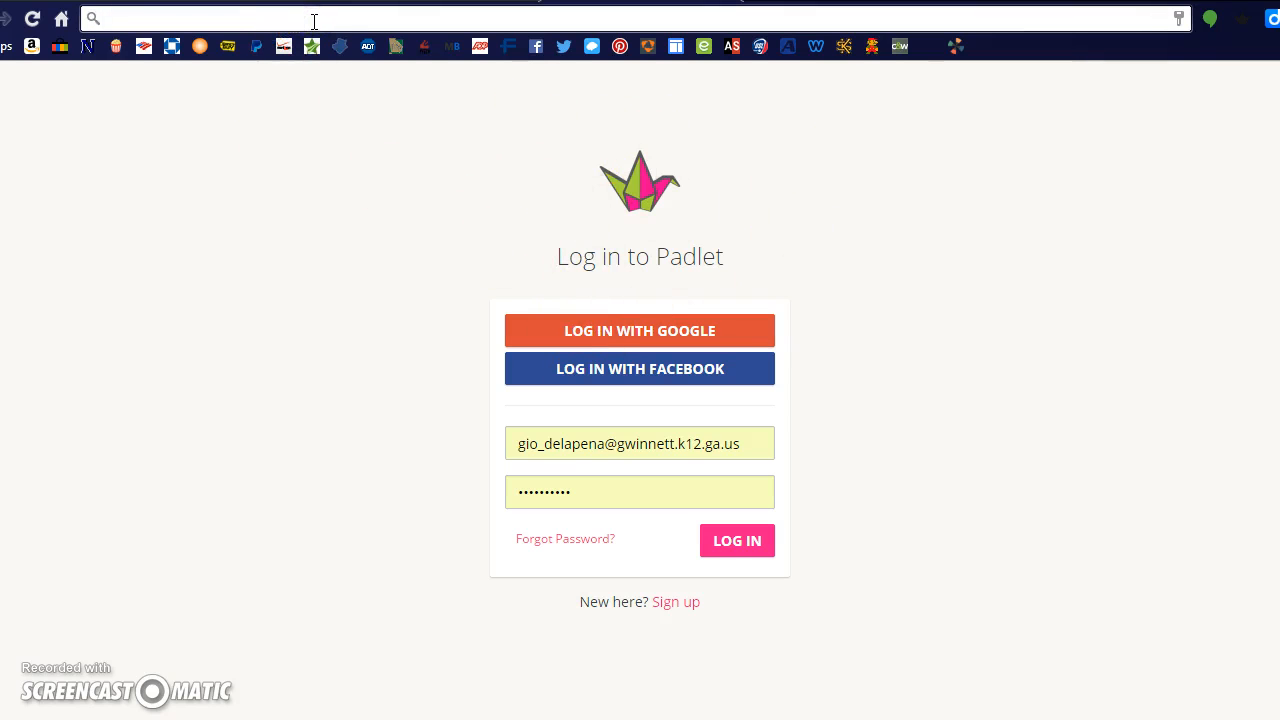
{"action": "type", "text": "www/"}
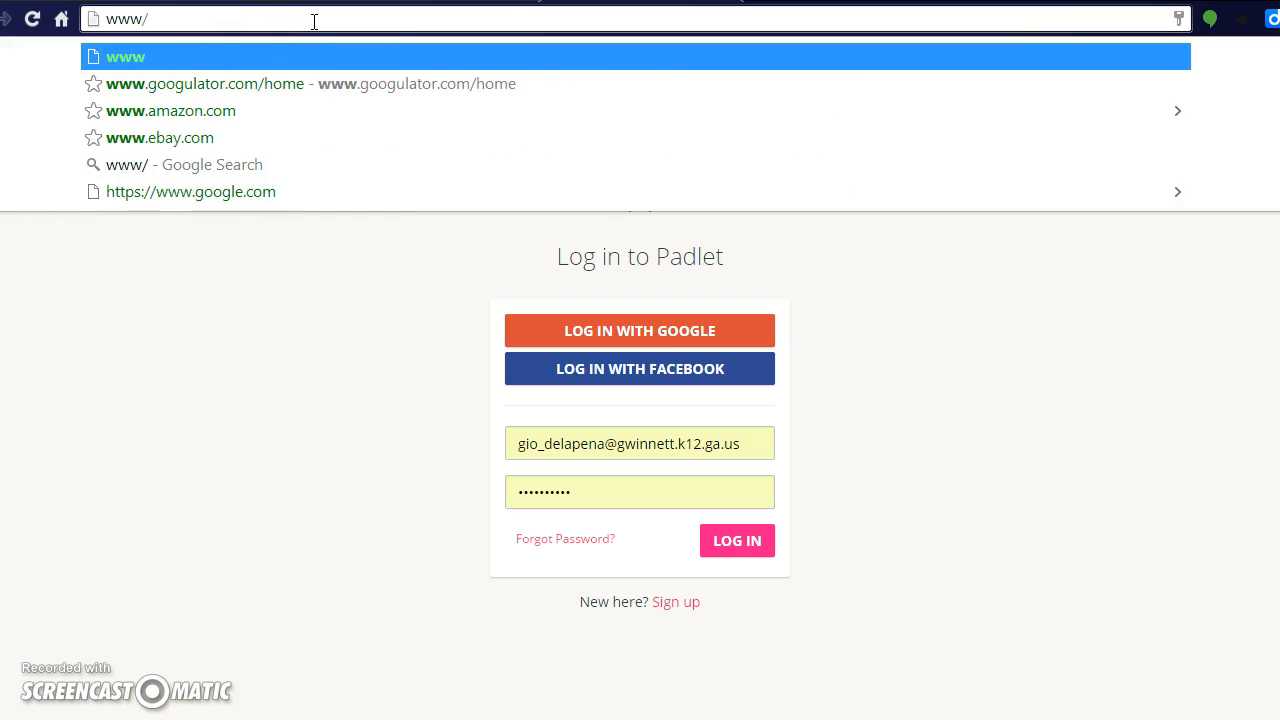
{"action": "key", "text": "BackSpace"}
{"action": "type", "text": ".padlet.c"}
{"action": "key", "text": "Return"}
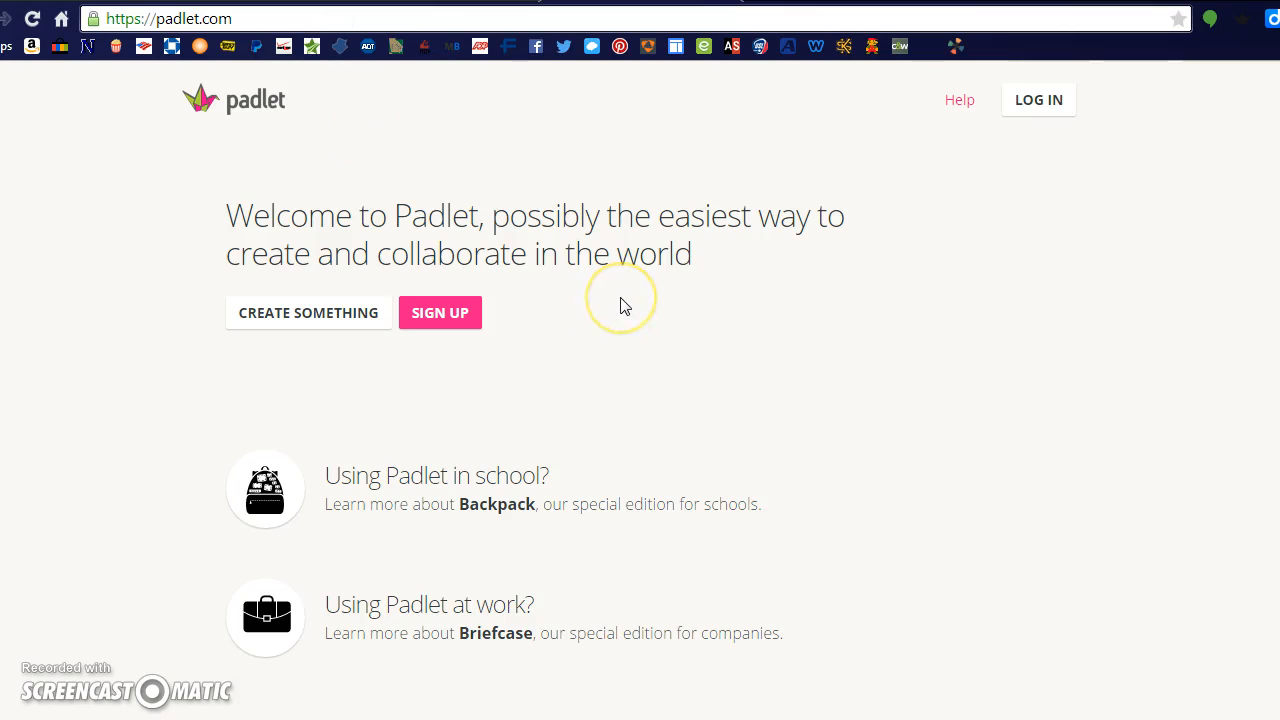
- Try to sign up for Padlet with the prefilled e-mail and password, with the "I'm beautiful" option checked
{"action": "left_click", "coordinate": [432, 314]}
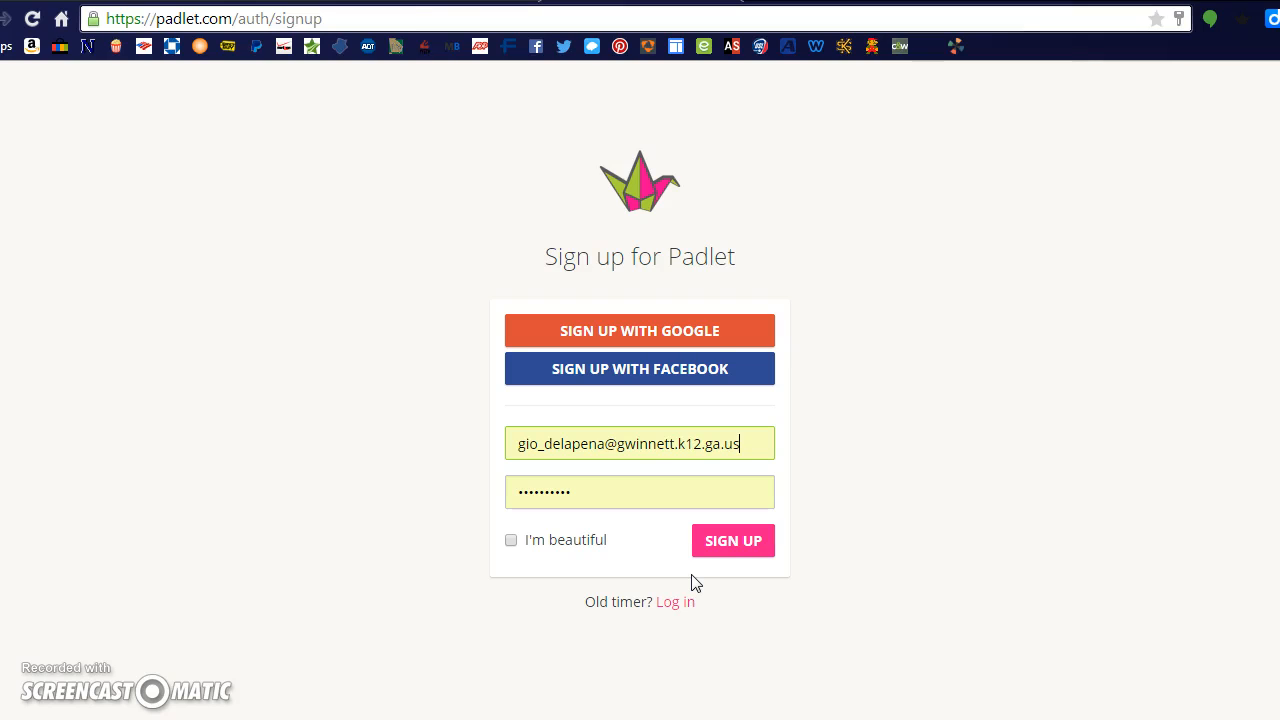
{"action": "left_click", "coordinate": [512, 541]}
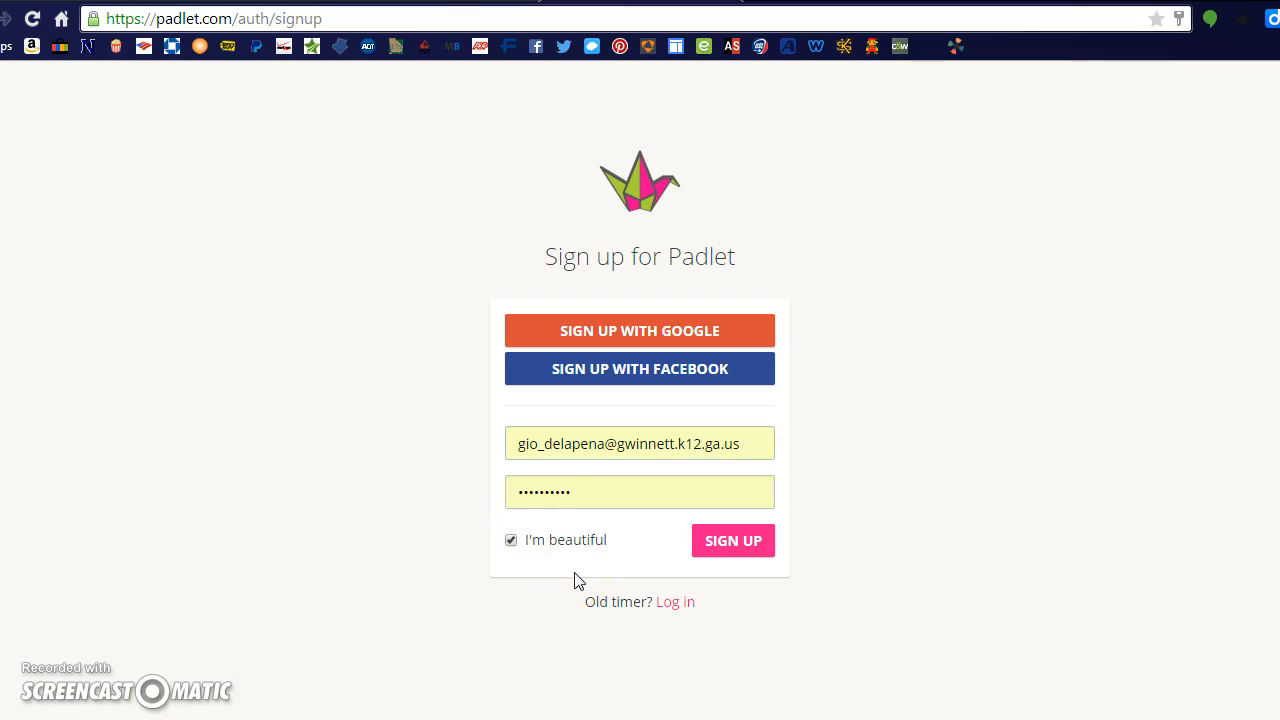
{"action": "left_click", "coordinate": [725, 545]}
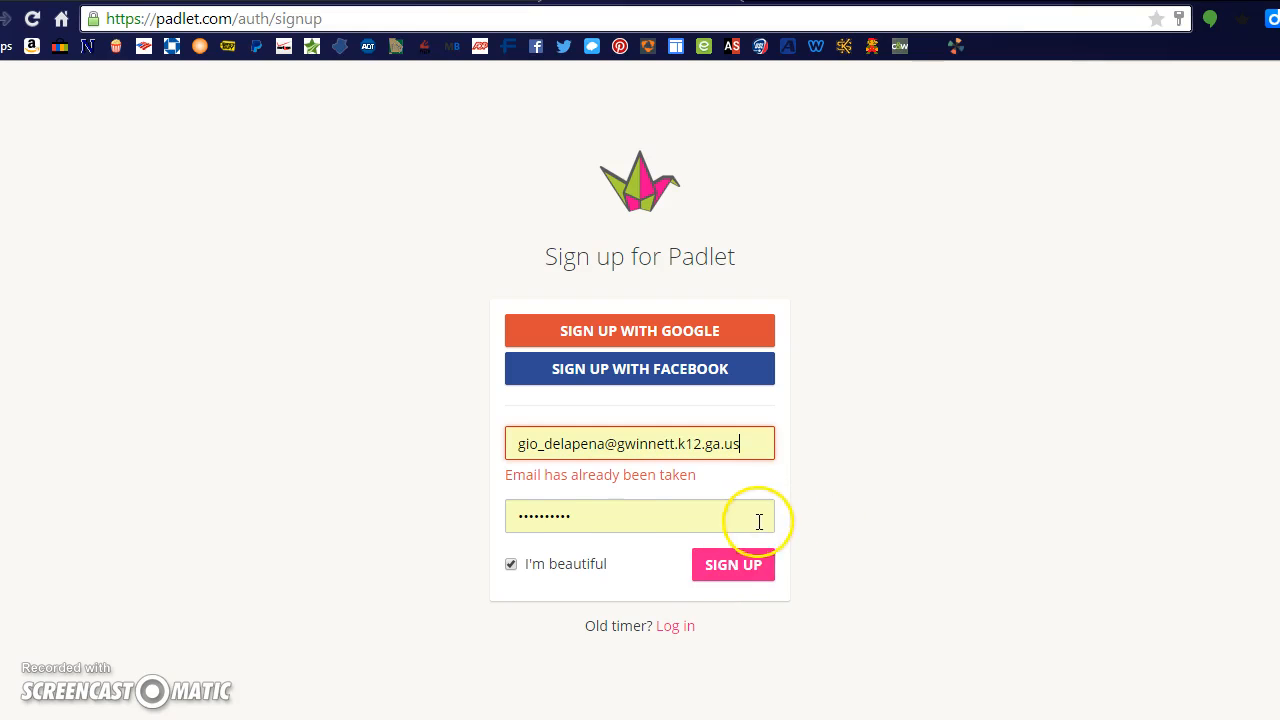
- Switch from signing up to logging in, and log in with the prefilled account credentials
{"action": "left_click", "coordinate": [690, 628]}
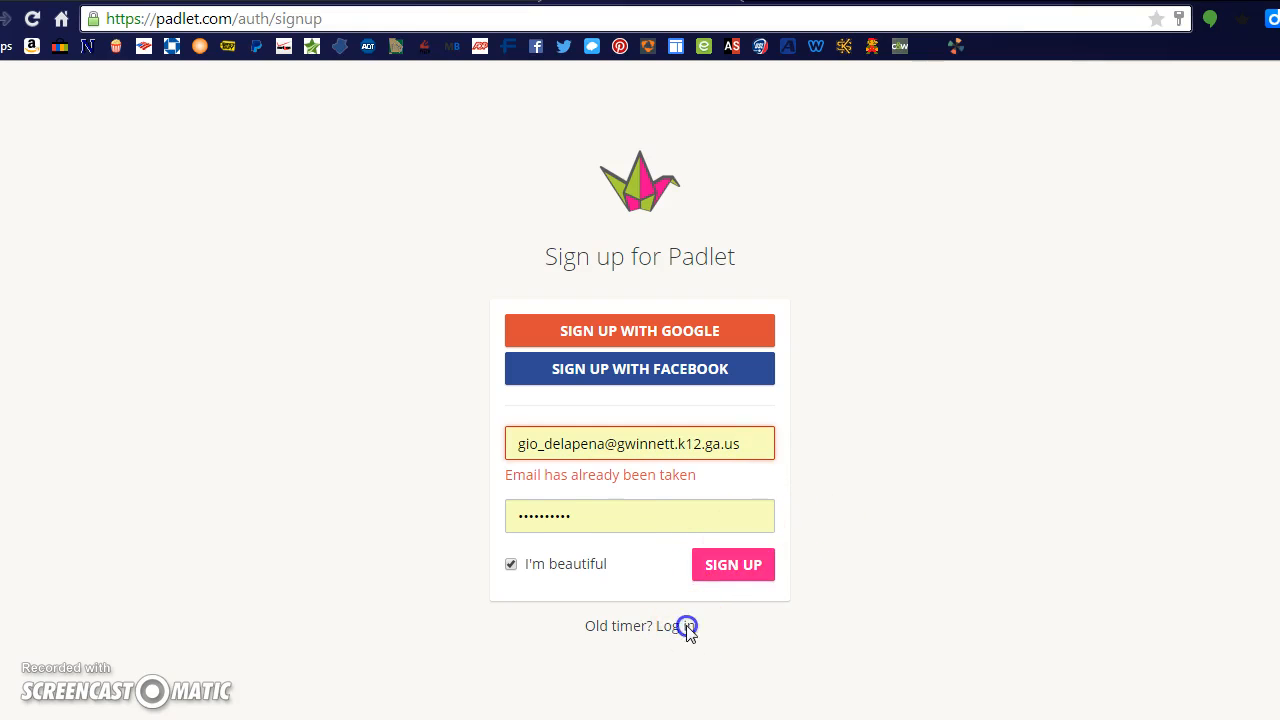
{"action": "left_click", "coordinate": [743, 537]}
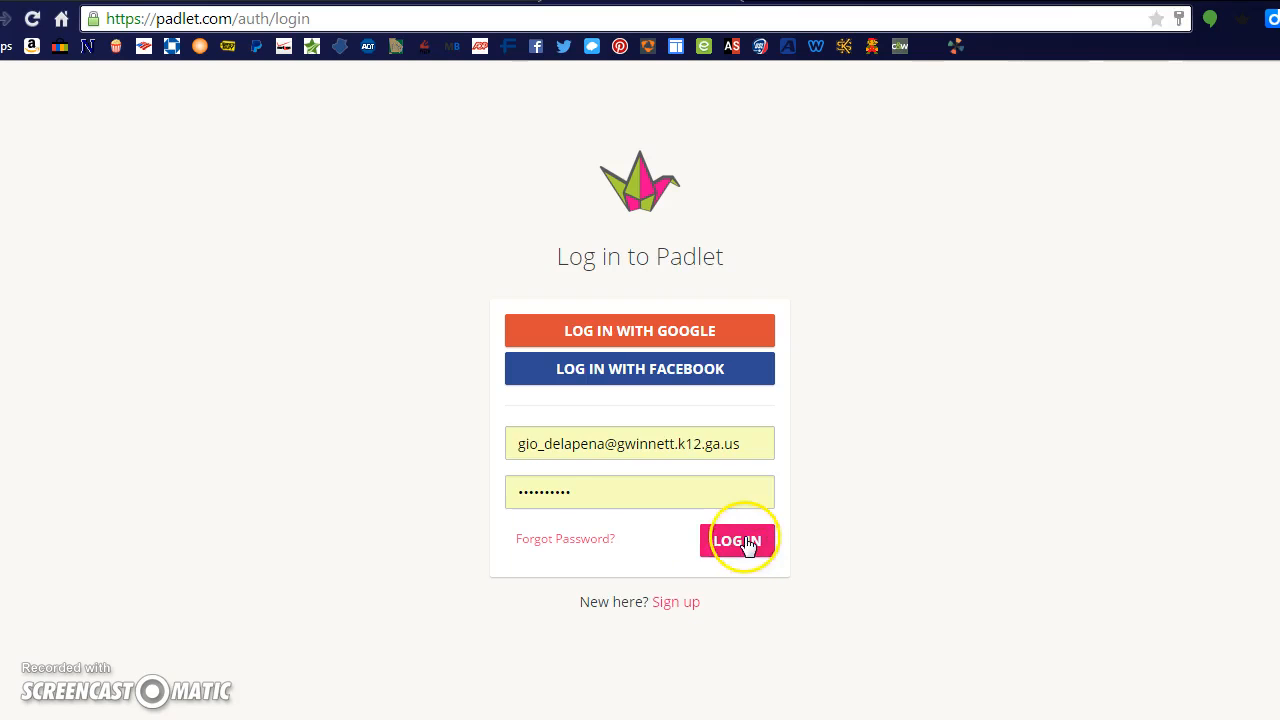
{"action": "left_click", "coordinate": [960, 423]}
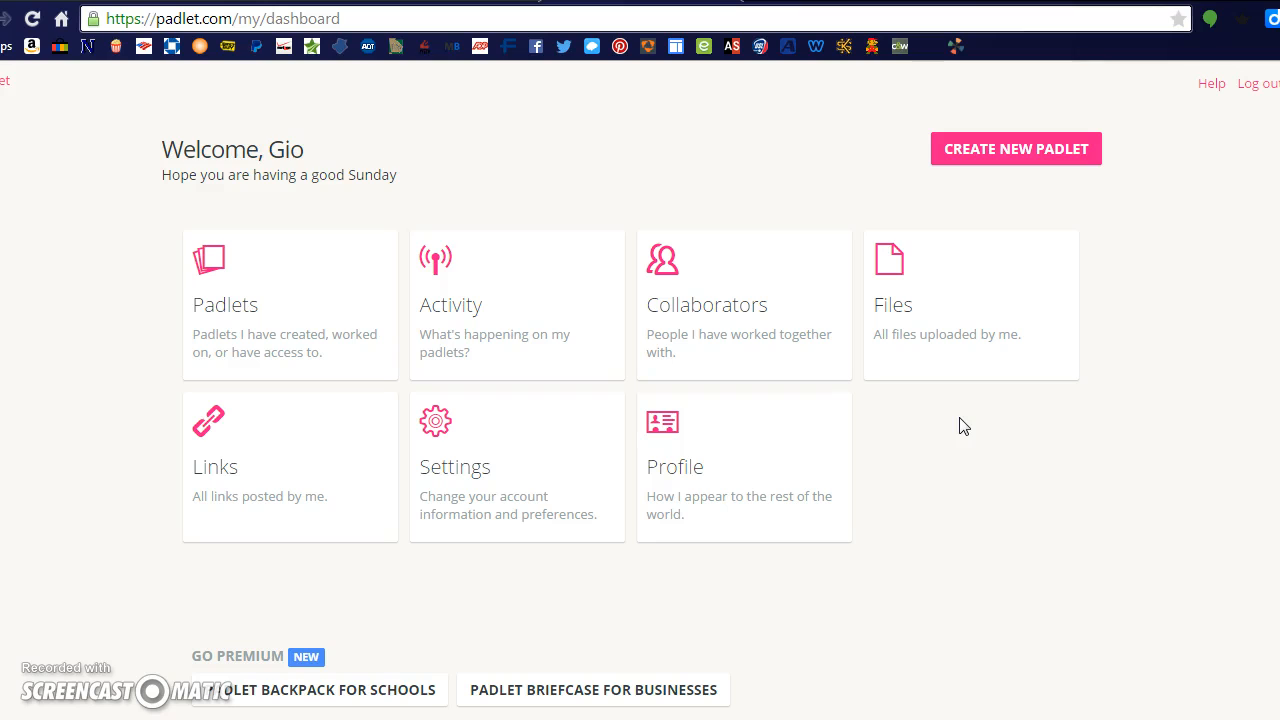
- Create a new padlet from the dashboard
{"action": "left_click", "coordinate": [281, 304]}
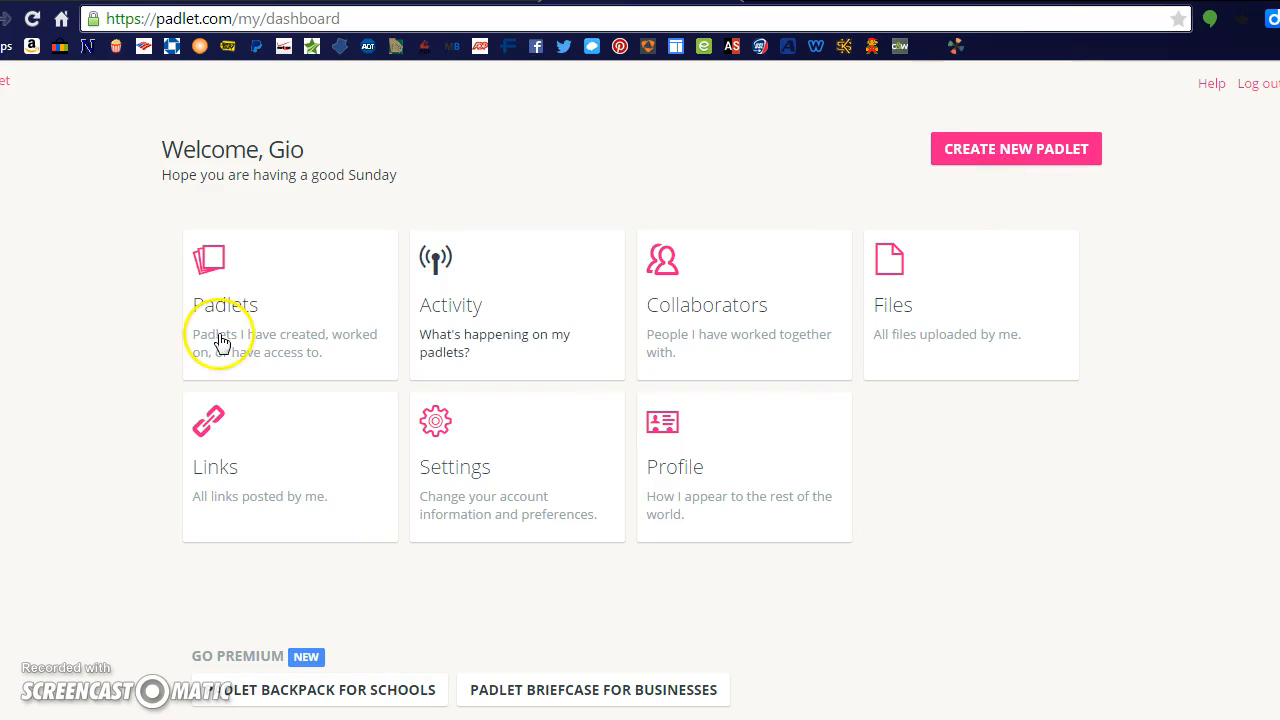
{"action": "left_click", "coordinate": [1011, 158]}
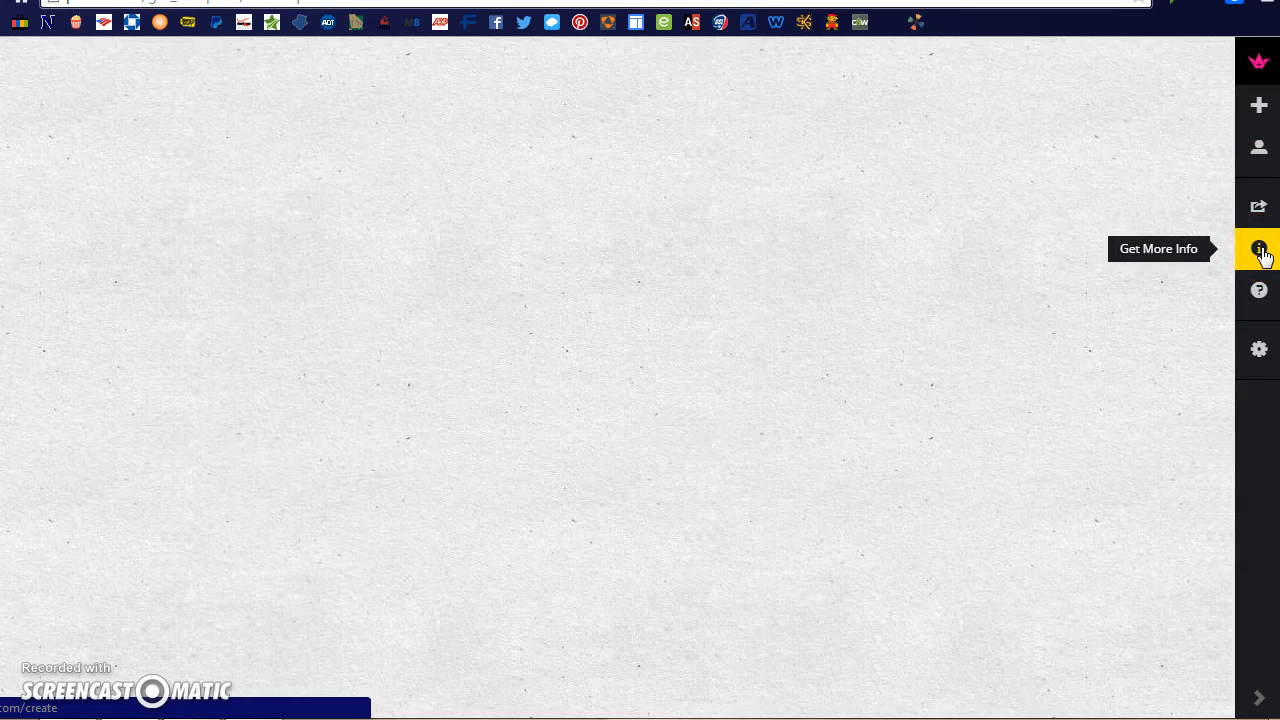
{"action": "left_click", "coordinate": [1259, 300]}
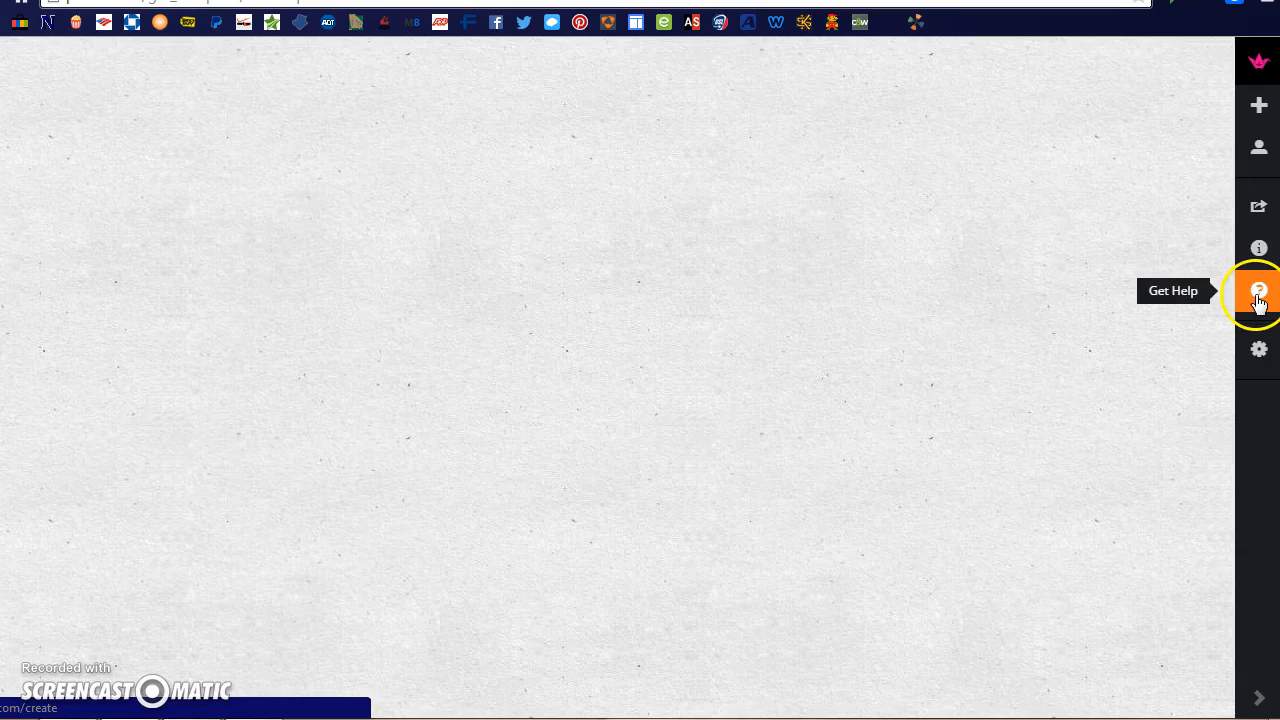
- In the padlet's settings, choose the green smiley face portrait and set the title to "Practice Padlet"
{"action": "left_click", "coordinate": [1259, 350]}
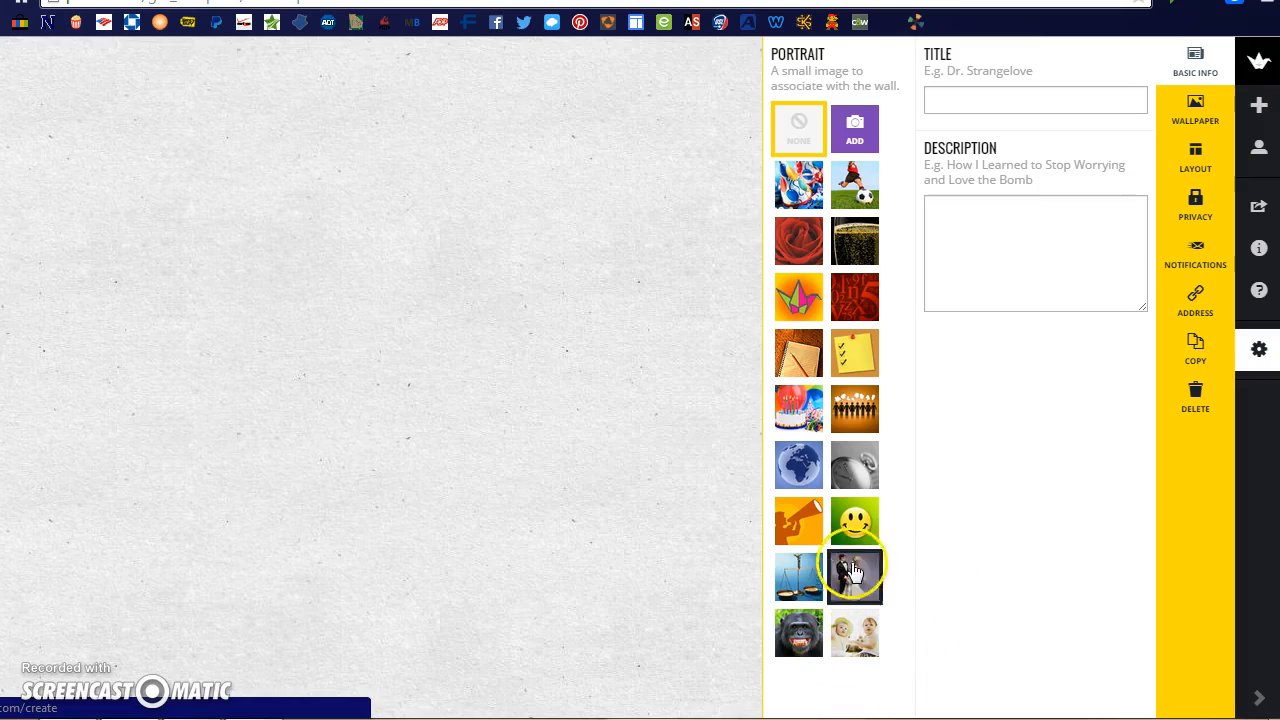
{"action": "left_click", "coordinate": [855, 522]}
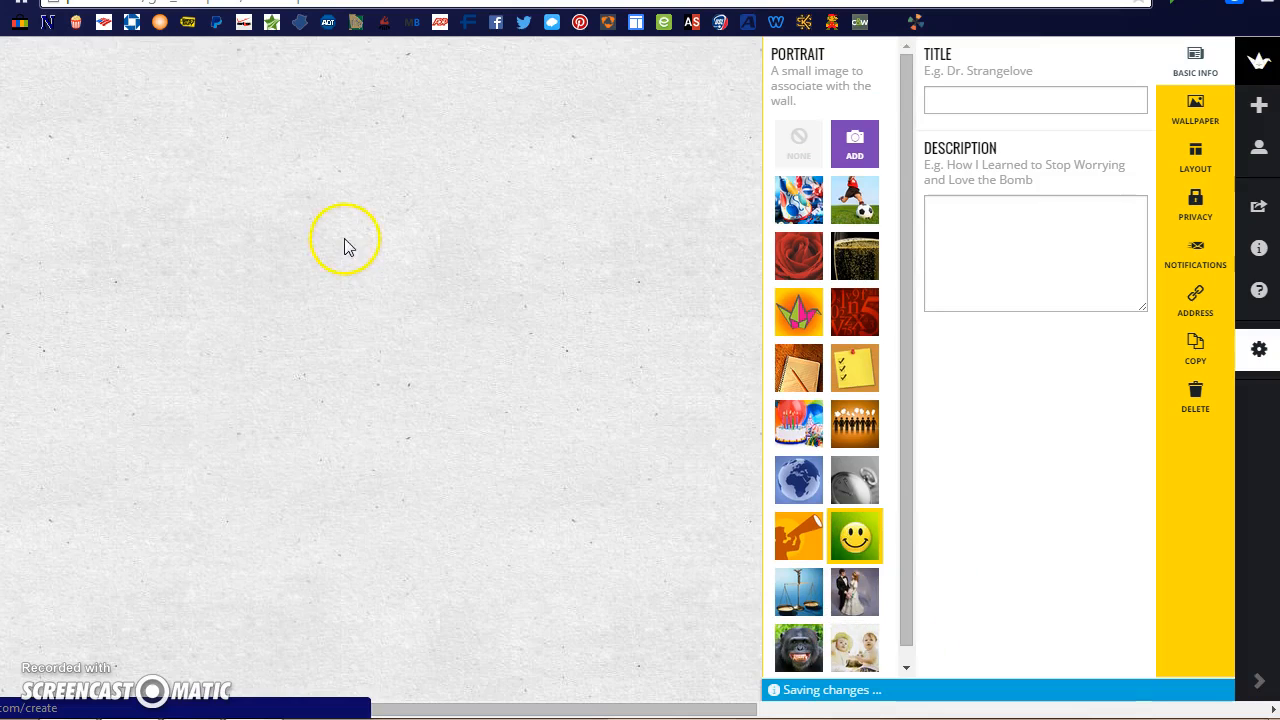
{"action": "left_click", "coordinate": [1064, 101]}
{"action": "type", "text": "Practic"}
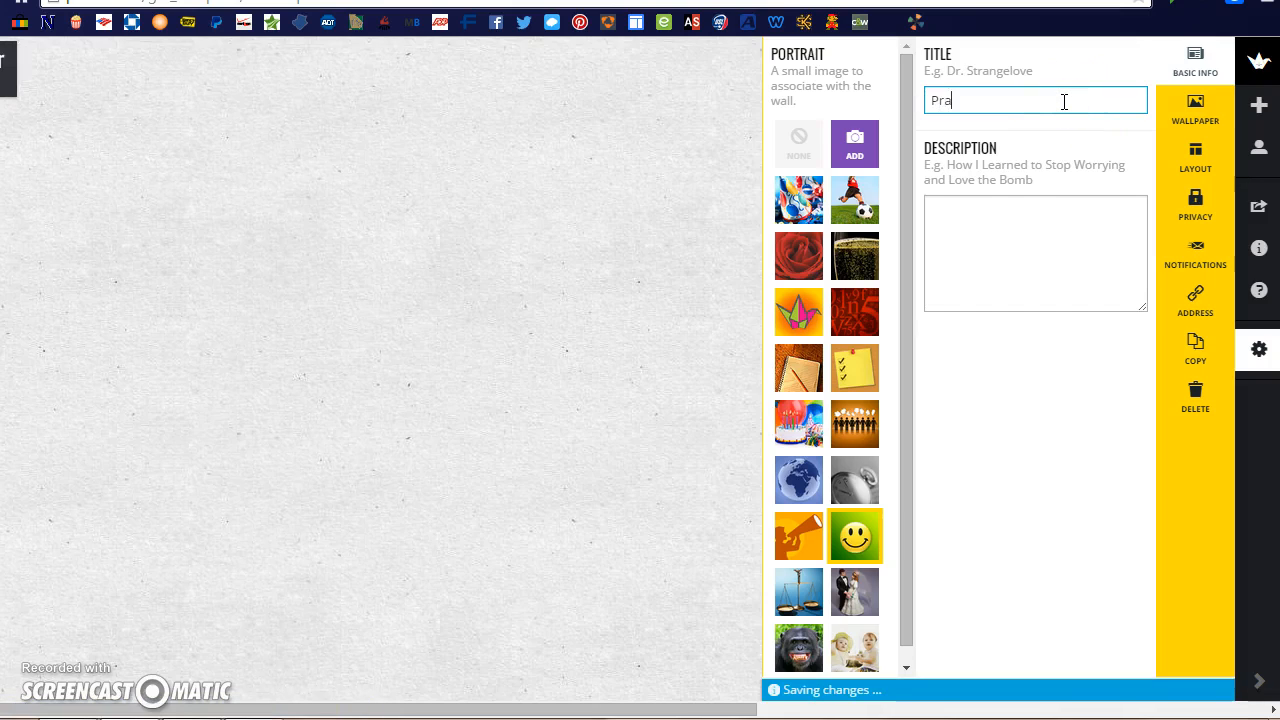
{"action": "key", "text": "BackSpace"}
{"action": "type", "text": "ce "}
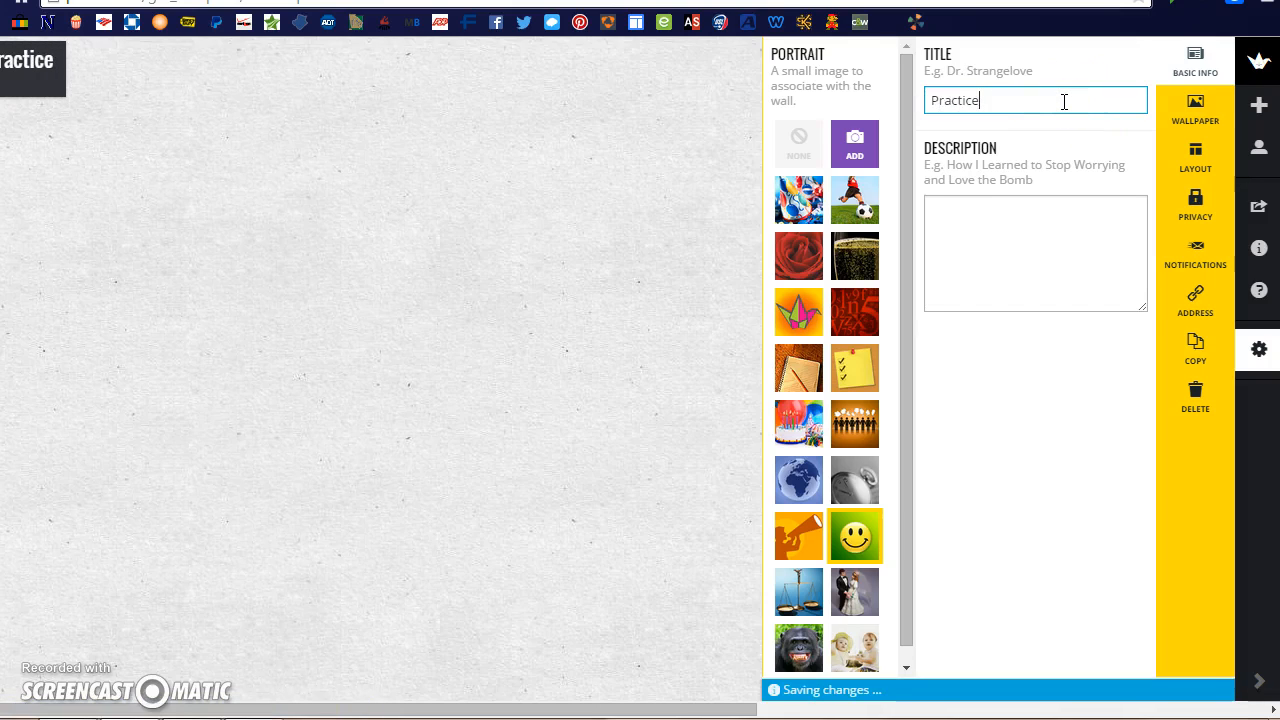
{"action": "type", "text": "Padlet"}
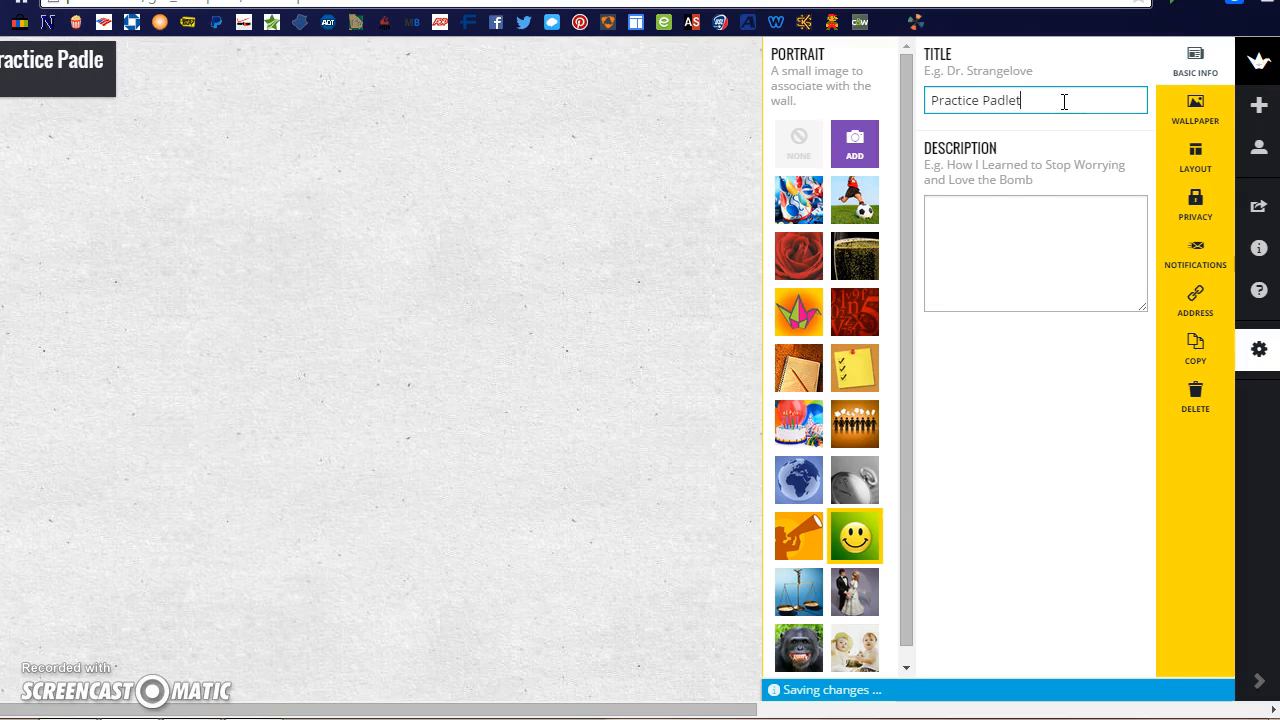
- Set the padlet's description to "Meant to teach all how to use Padlet"
{"action": "left_click", "coordinate": [1014, 205]}
{"action": "type", "text": "Meant to teach"}
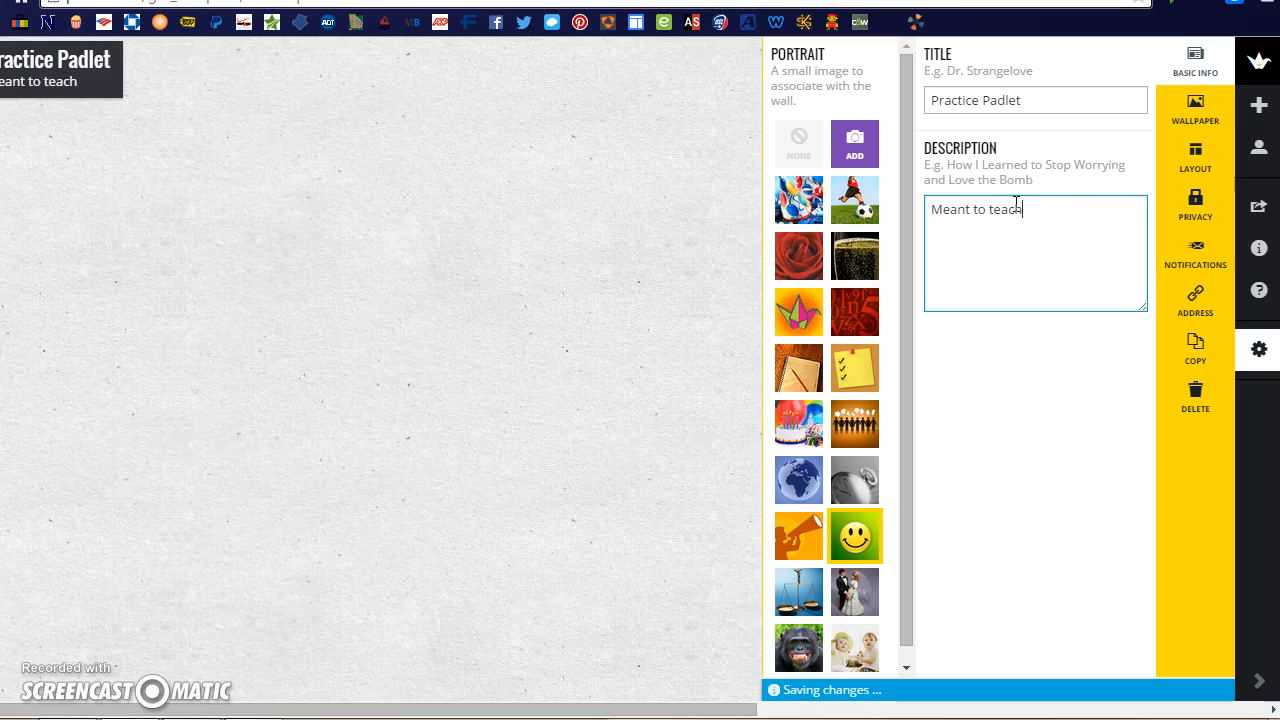
{"action": "type", "text": " all how to u"}
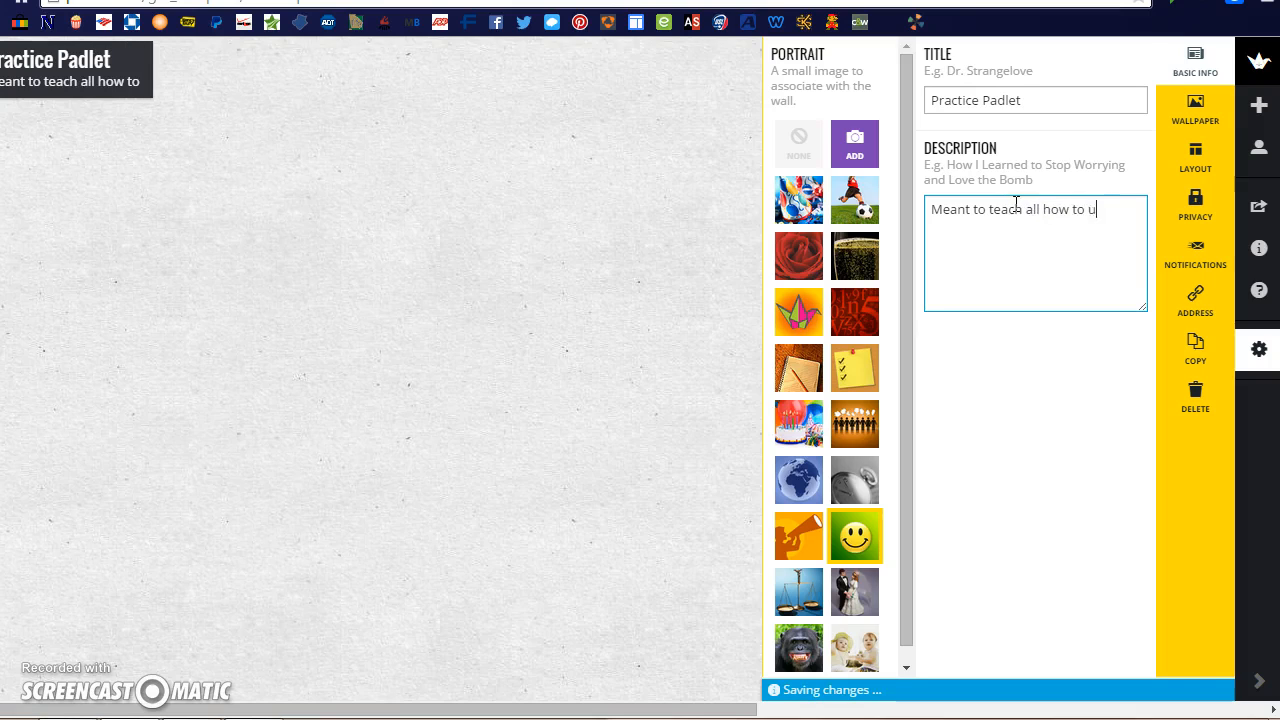
{"action": "type", "text": "se Padlet"}
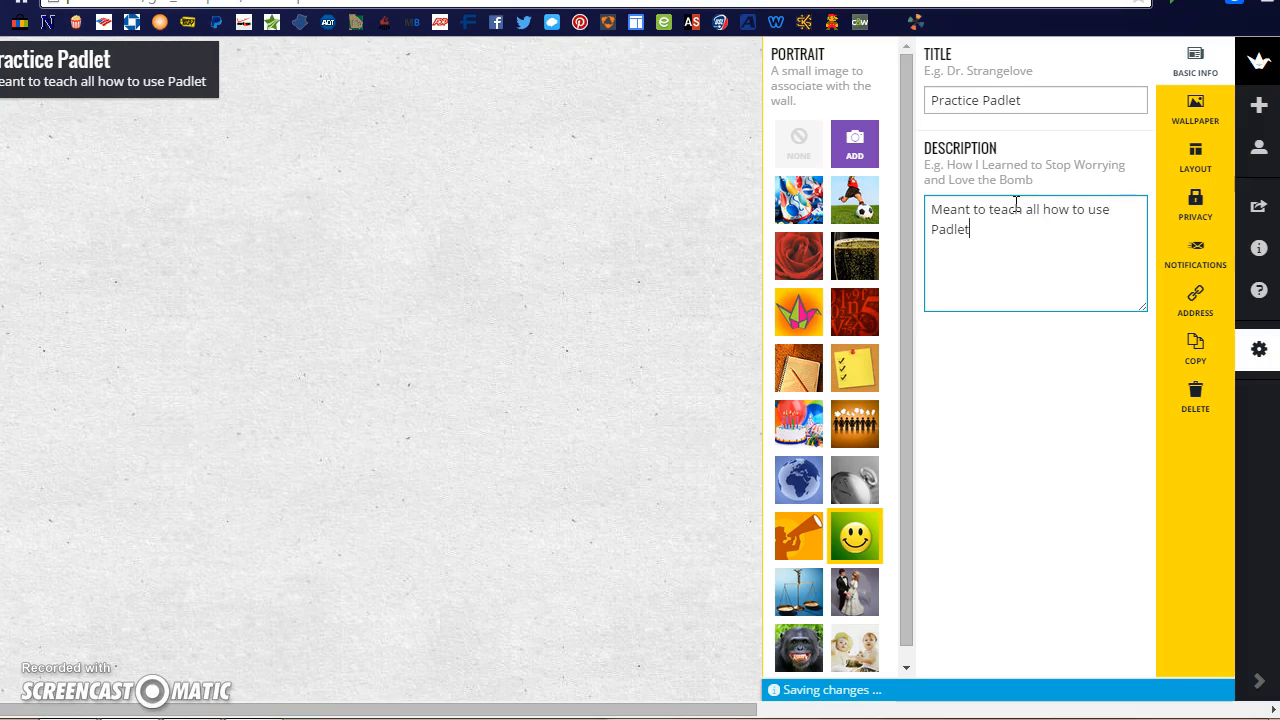
- Set the padlet's wallpaper to Map and open the layout options
{"action": "left_click", "coordinate": [1196, 112]}
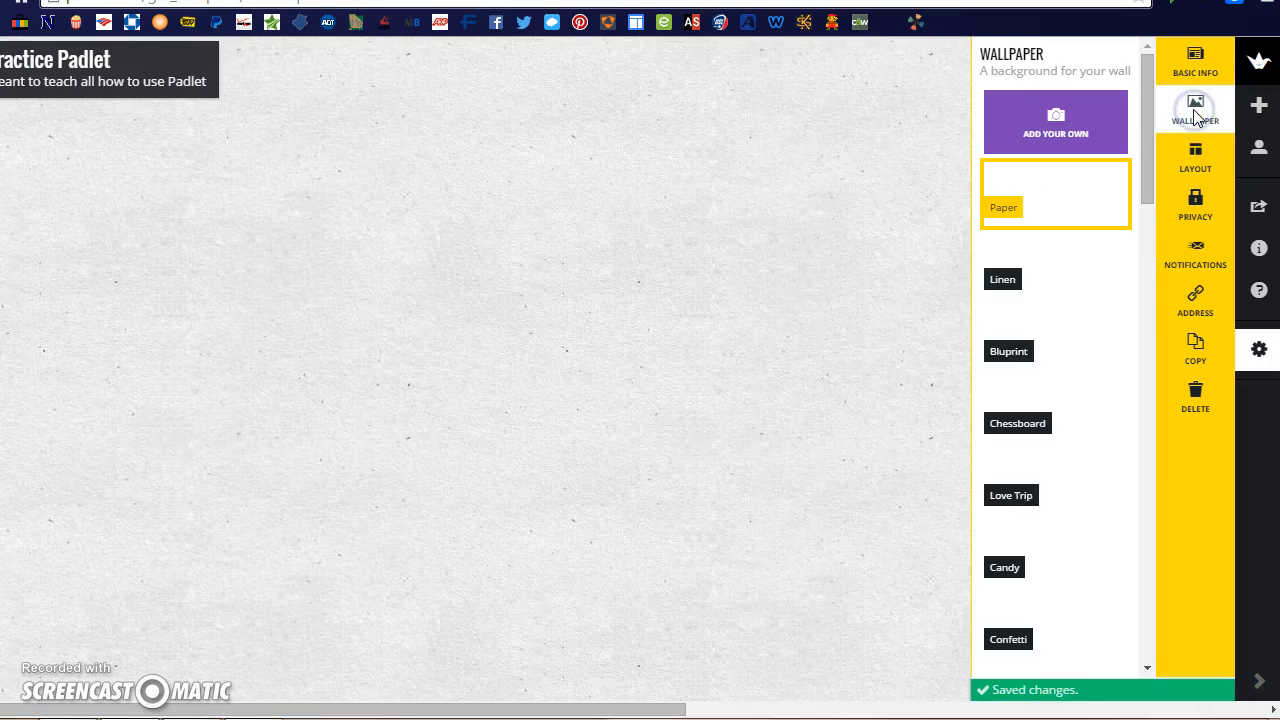
{"action": "left_click_drag", "start_coordinate": [1148, 141], "coordinate": [1166, 337]}
{"action": "left_click", "coordinate": [1114, 332]}
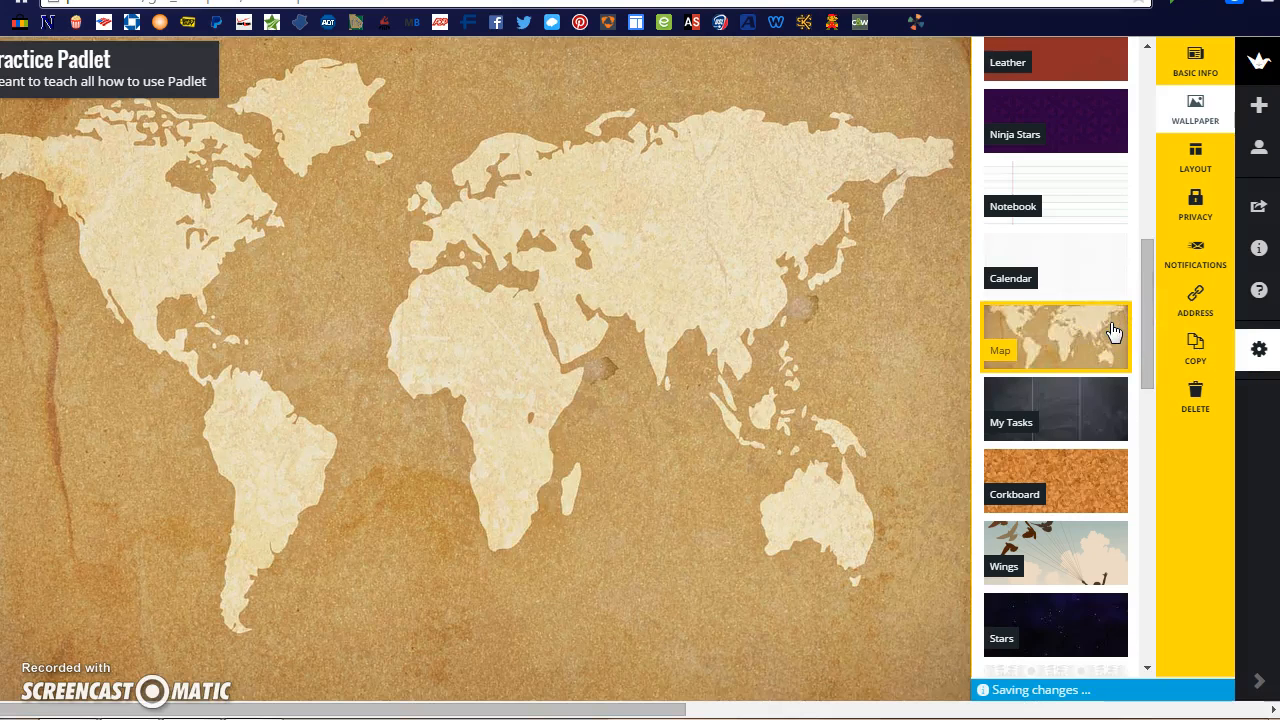
{"action": "left_click", "coordinate": [1190, 158]}
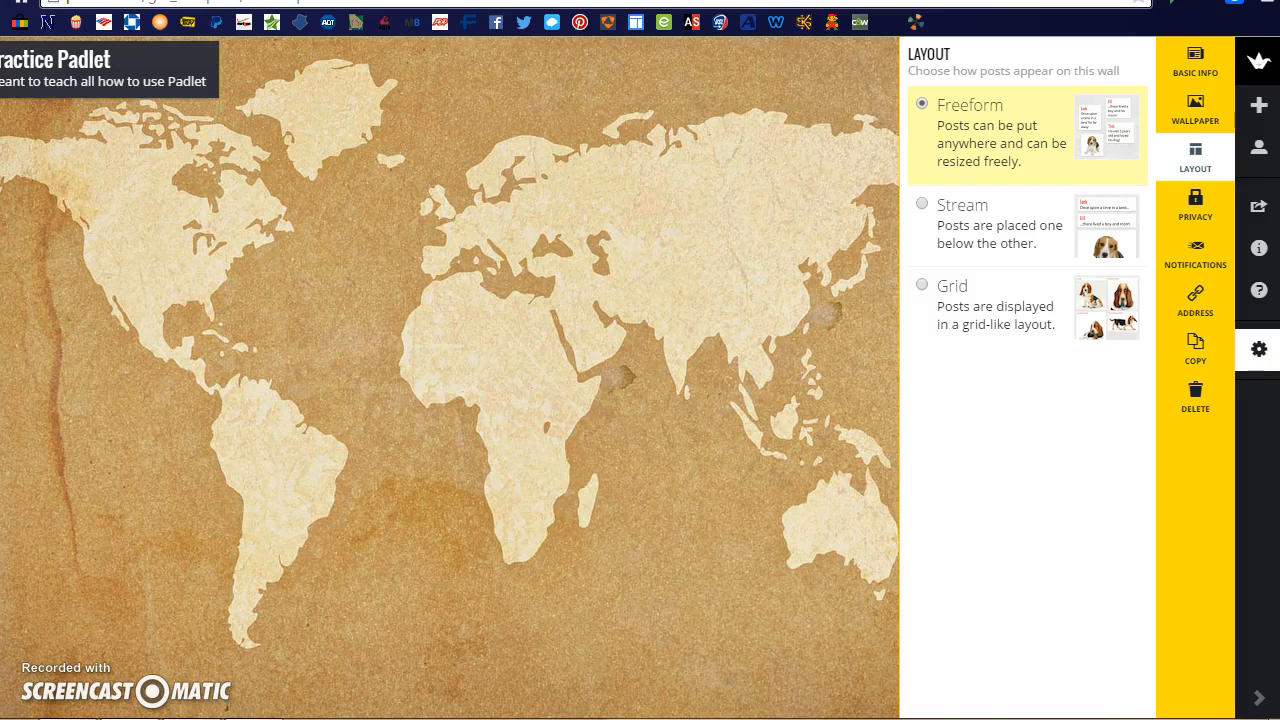
- Add a post over Greenland titled "My idea" with the text "How could WWII have been avoided?"
{"action": "double_click", "coordinate": [407, 157]}
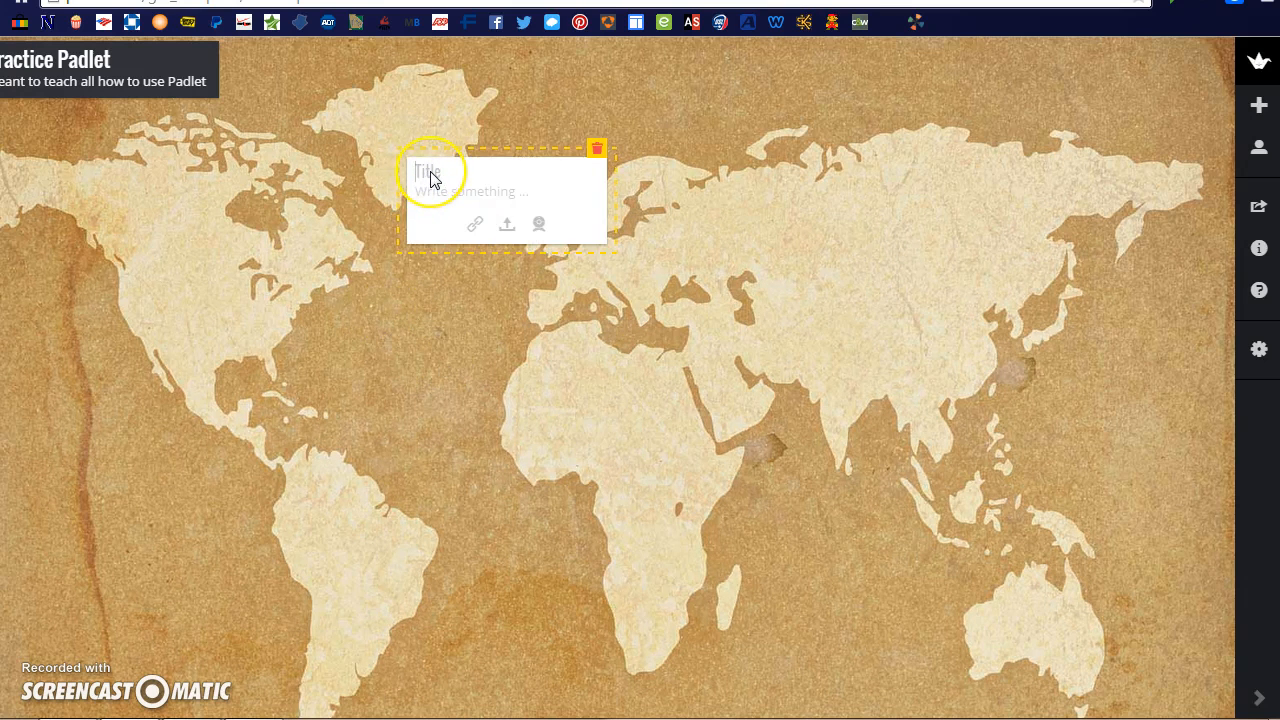
{"action": "left_click", "coordinate": [430, 177]}
{"action": "type", "text": "My idea"}
{"action": "left_click", "coordinate": [430, 196]}
{"action": "left_click", "coordinate": [431, 200]}
{"action": "type", "text": "How could WWII have "}
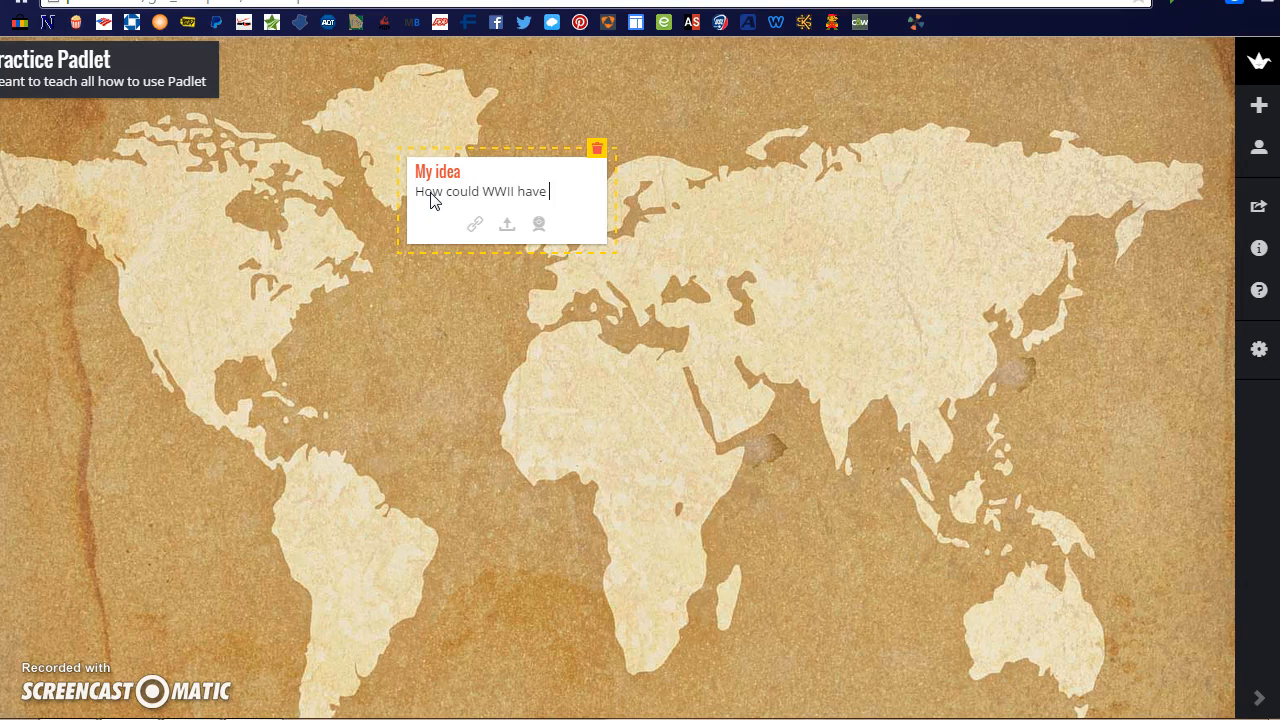
{"action": "type", "text": "been avoided?"}
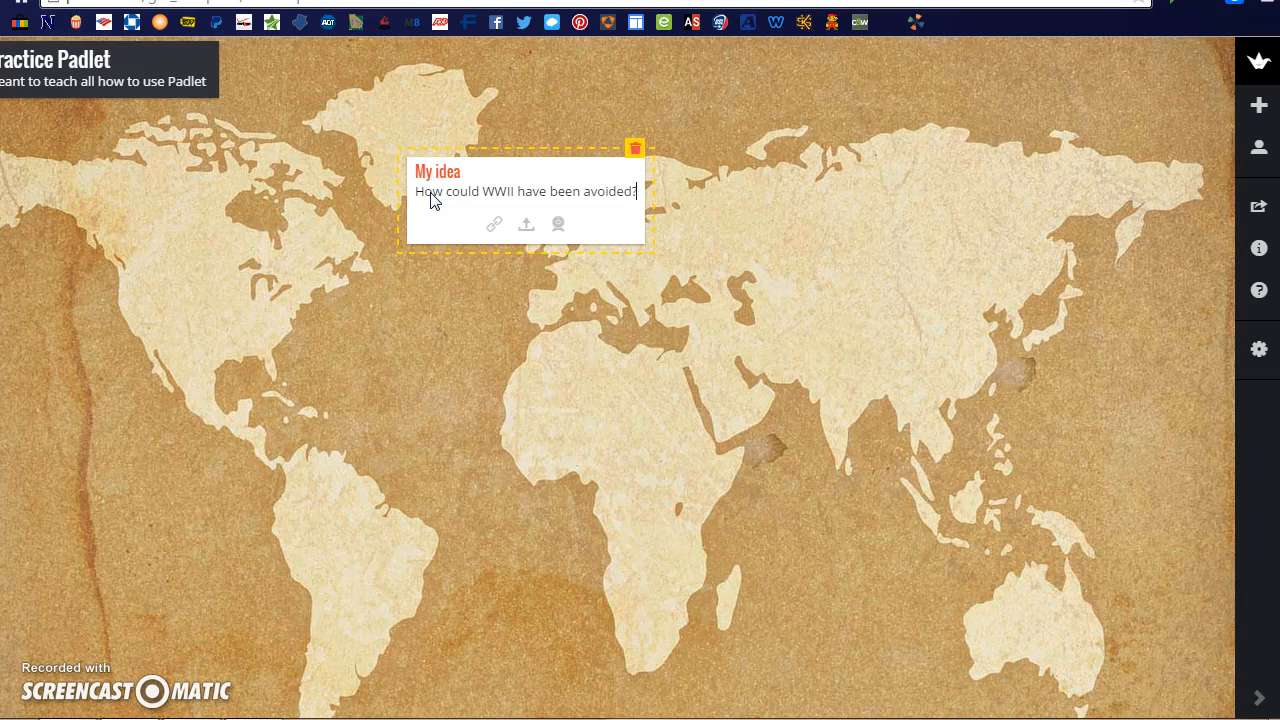
{"action": "left_click", "coordinate": [553, 324]}
{"action": "left_click", "coordinate": [530, 234]}
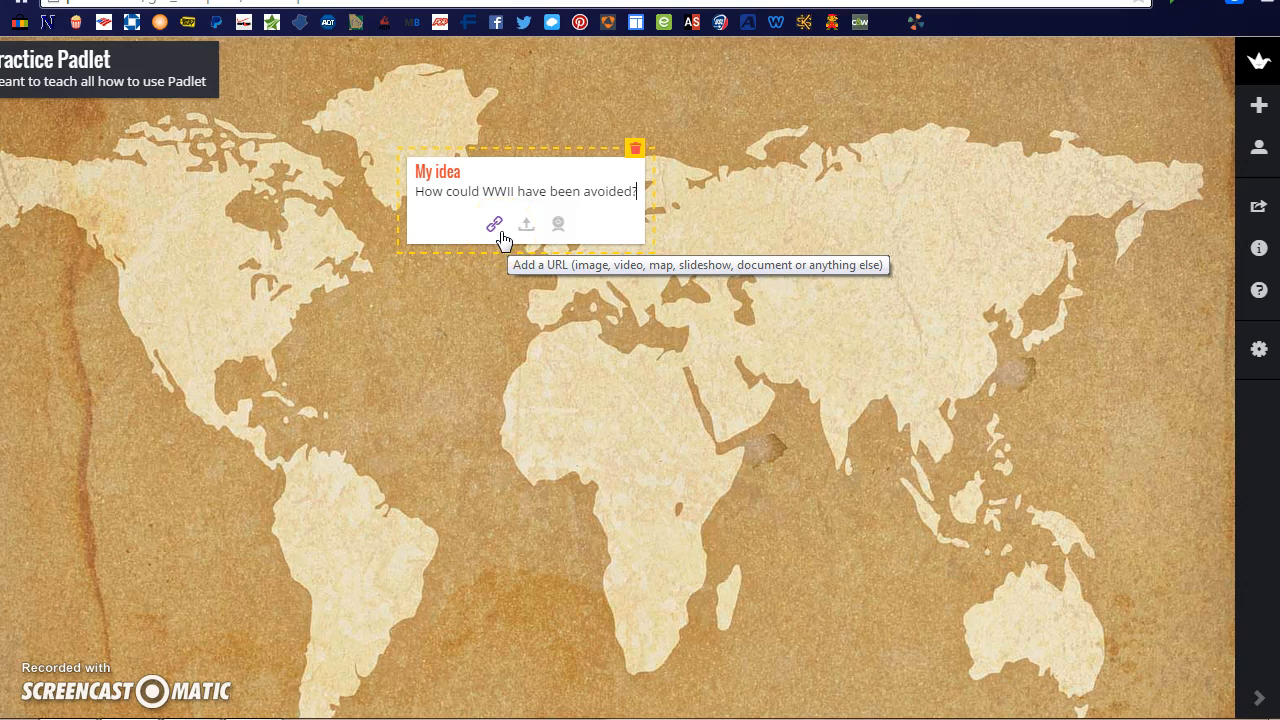
{"action": "left_click", "coordinate": [499, 238]}
{"action": "left_click", "coordinate": [565, 352]}
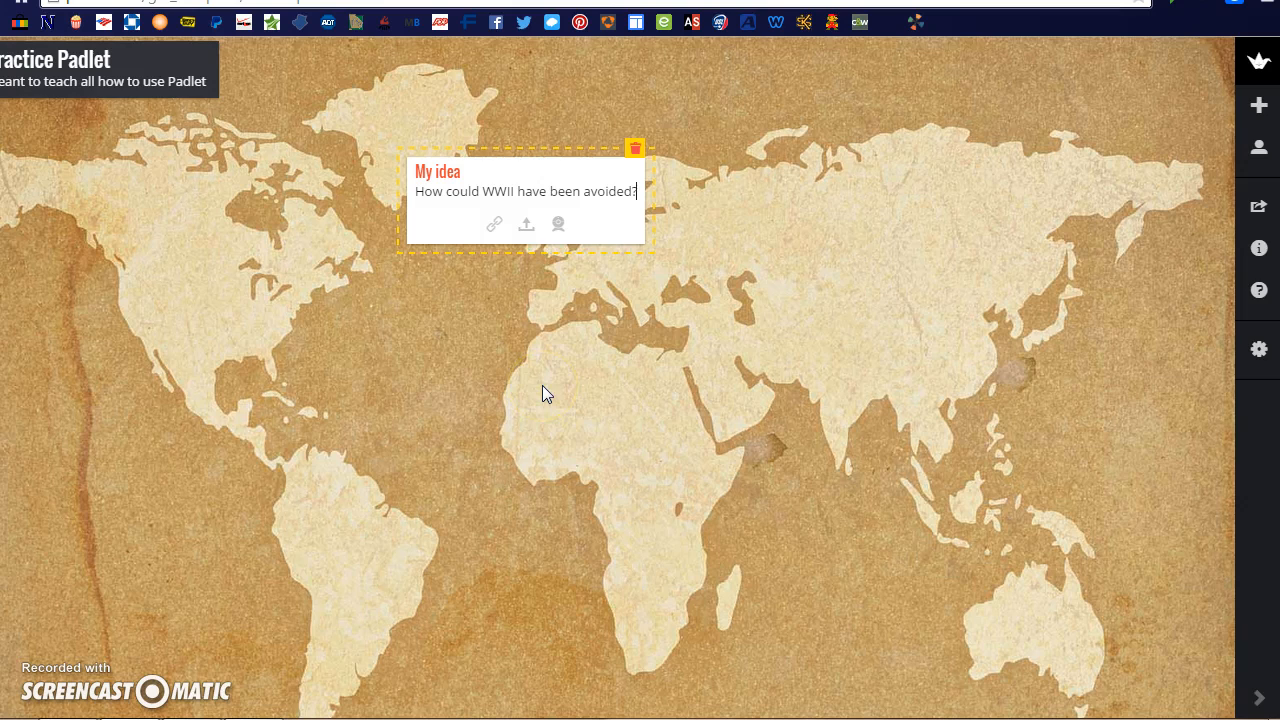
{"action": "left_click", "coordinate": [542, 385]}
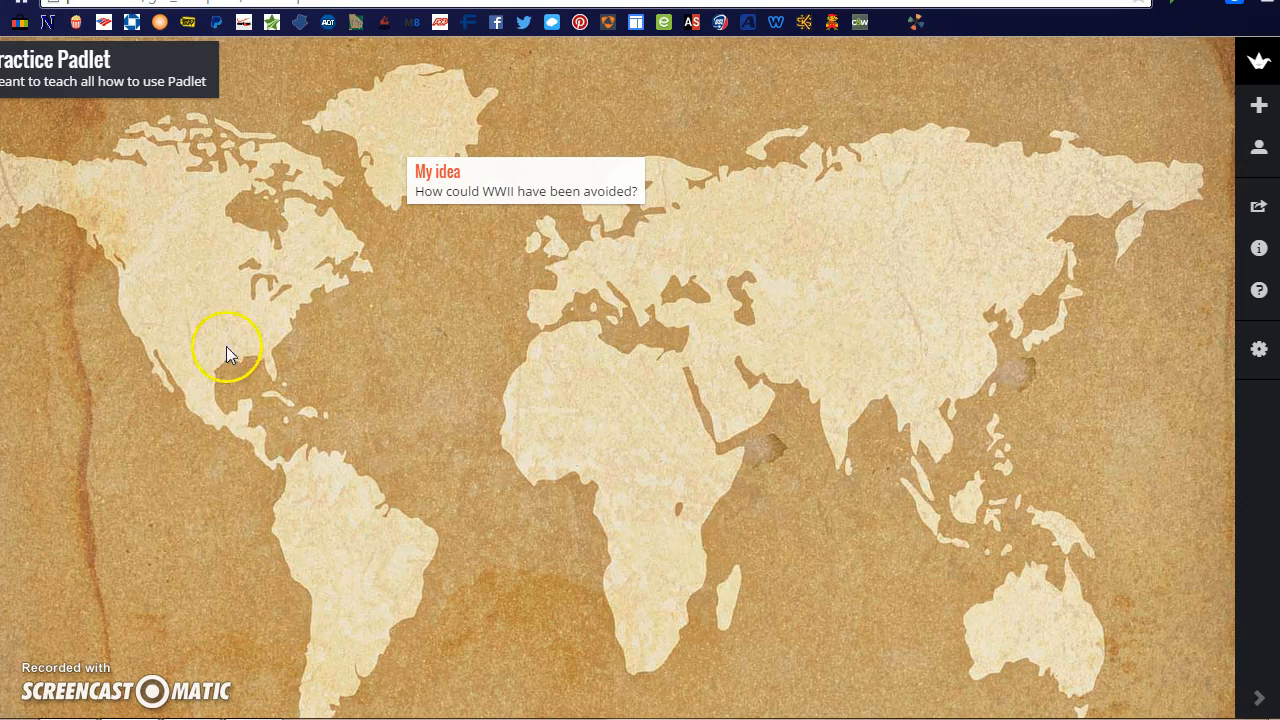
- Add a post beside the west coast of North America titled with the author's name, with the text "Why did the US not get involved sooner?"
{"action": "double_click", "coordinate": [48, 325]}
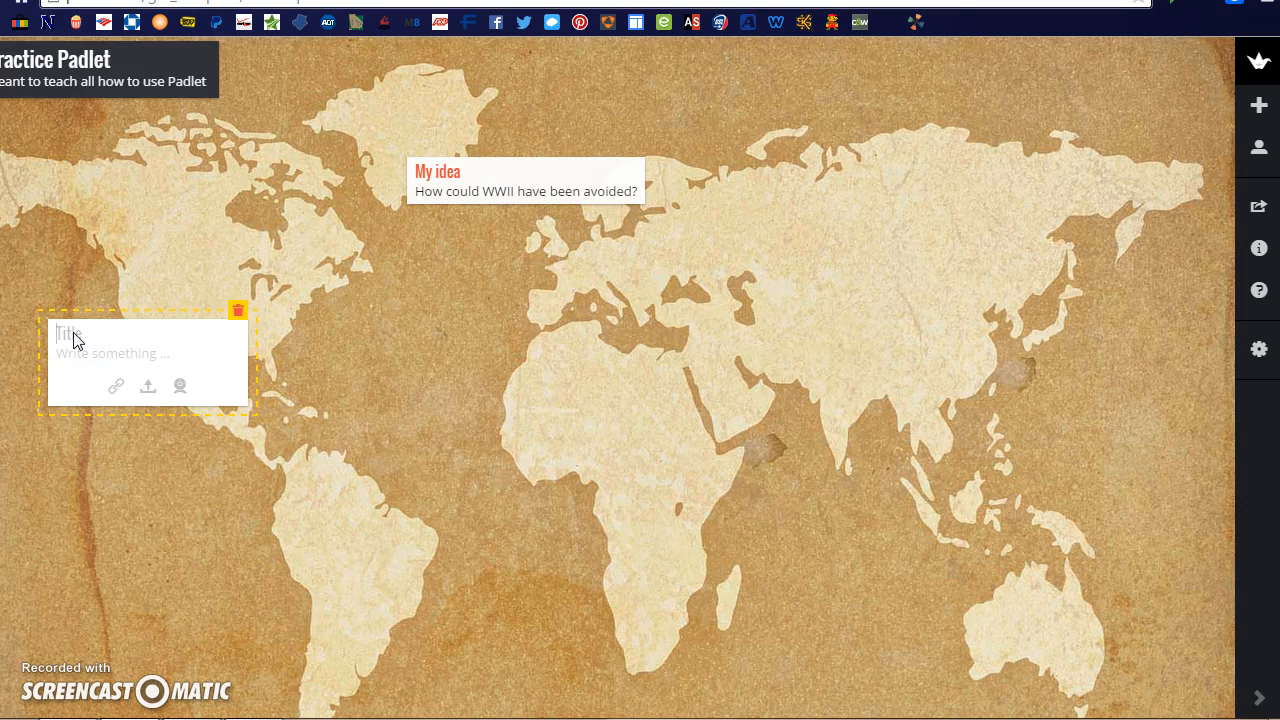
{"action": "left_click", "coordinate": [217, 285]}
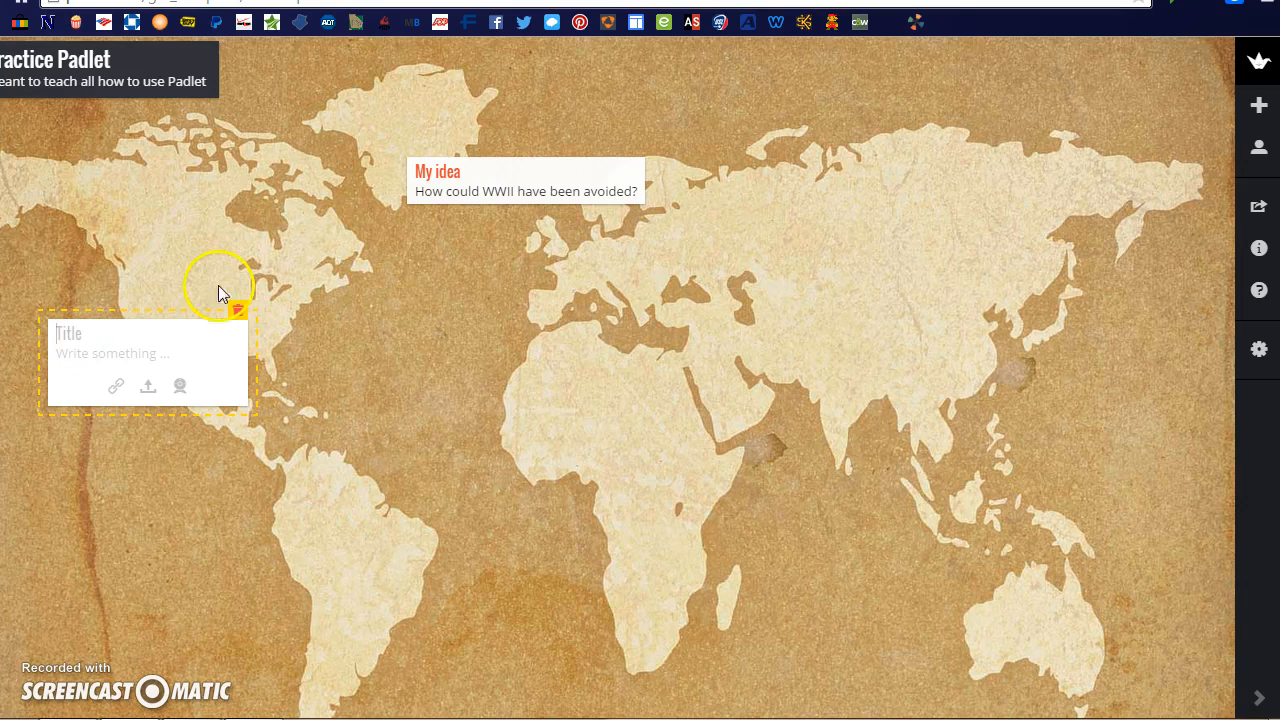
{"action": "left_click", "coordinate": [76, 331]}
{"action": "type", "text": "Gio D"}
{"action": "left_click", "coordinate": [83, 363]}
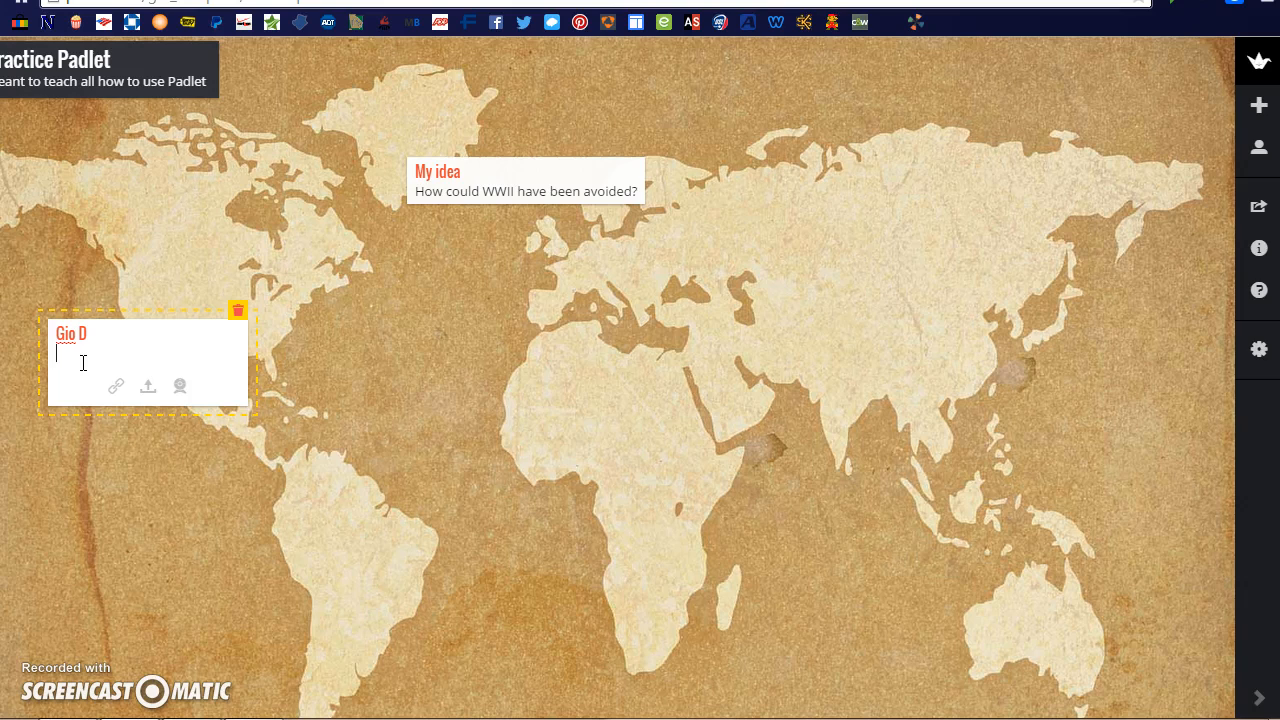
{"action": "type", "text": "Why did the US not get invlove"}
{"action": "key", "text": "BackSpace"}
{"action": "key", "text": "BackSpace"}
{"action": "key", "text": "BackSpace"}
{"action": "key", "text": "BackSpace"}
{"action": "type", "text": "olved sooner?"}
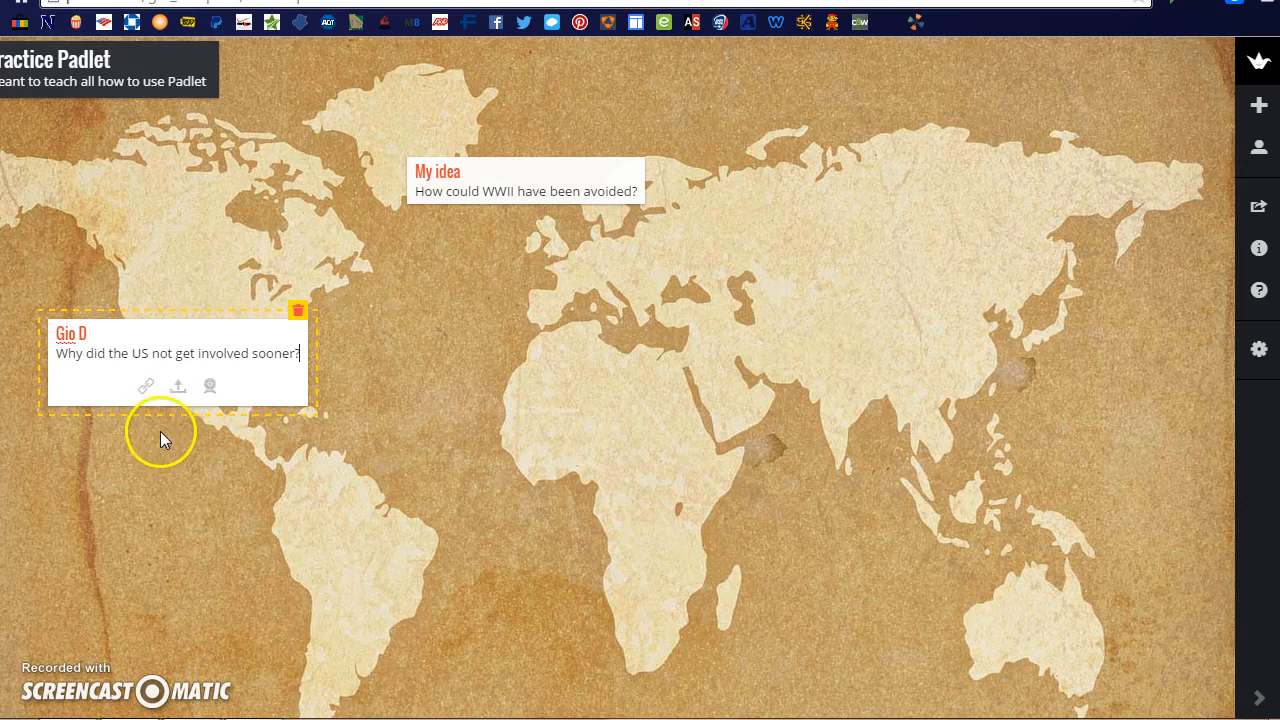
{"action": "left_click", "coordinate": [208, 488]}
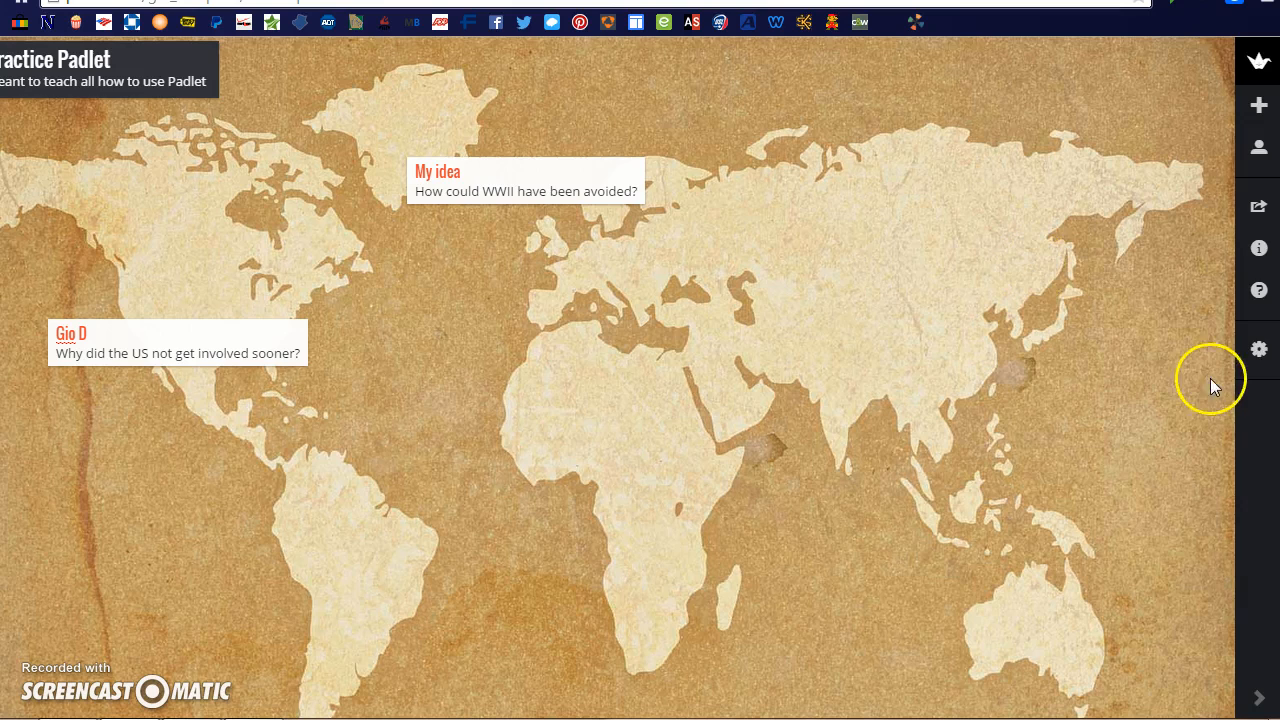
- Try the Stream and Grid layouts for the posts and set the padlet's layout back to Freeform
{"action": "left_click", "coordinate": [1258, 355]}
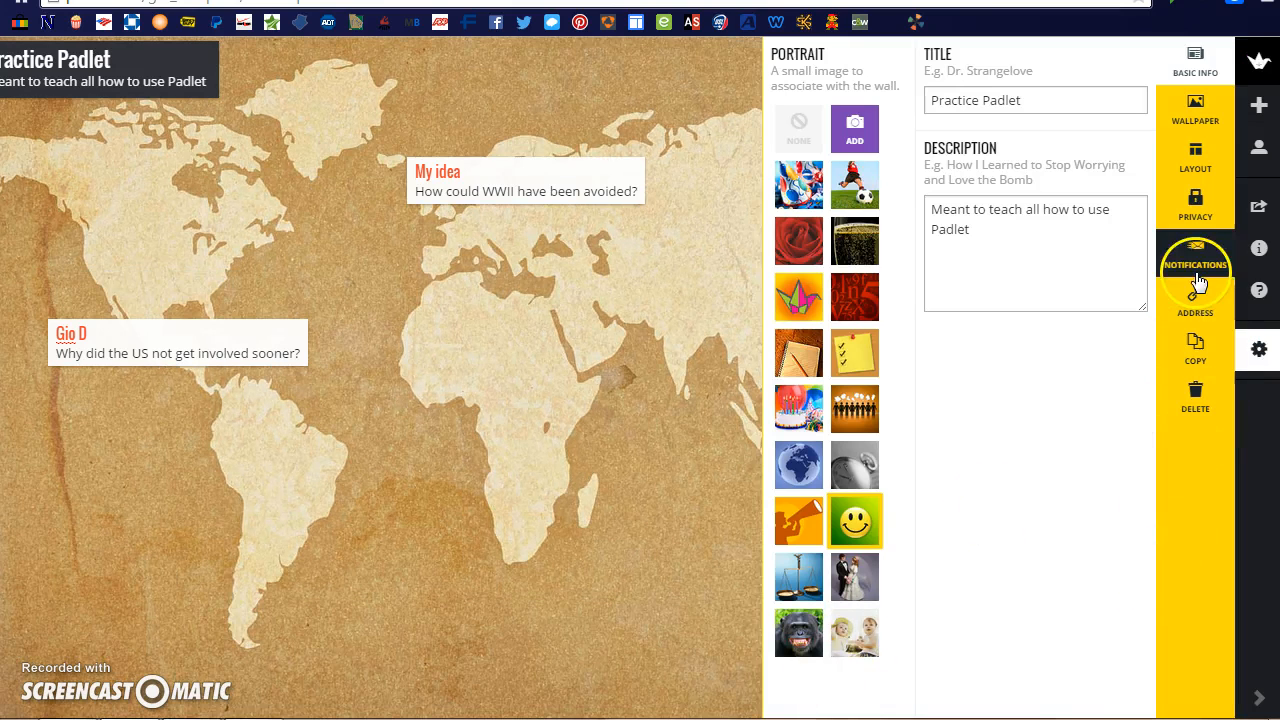
{"action": "left_click", "coordinate": [1195, 175]}
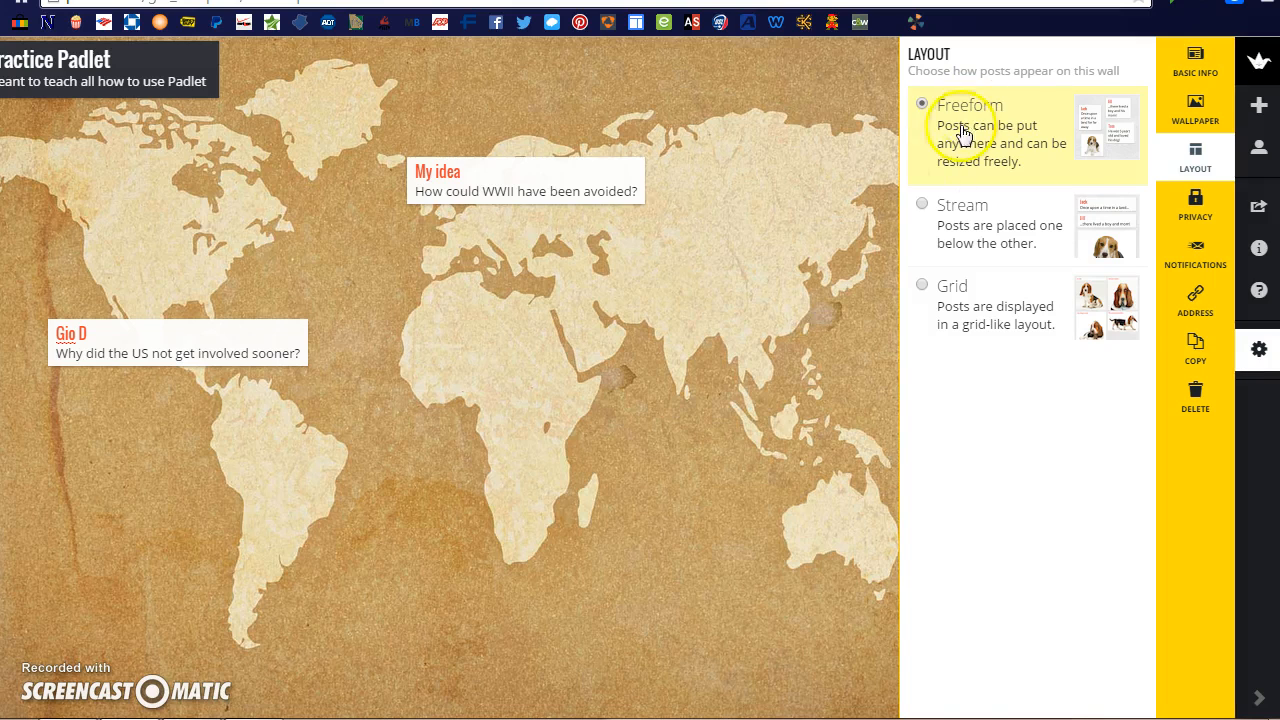
{"action": "left_click", "coordinate": [922, 208]}
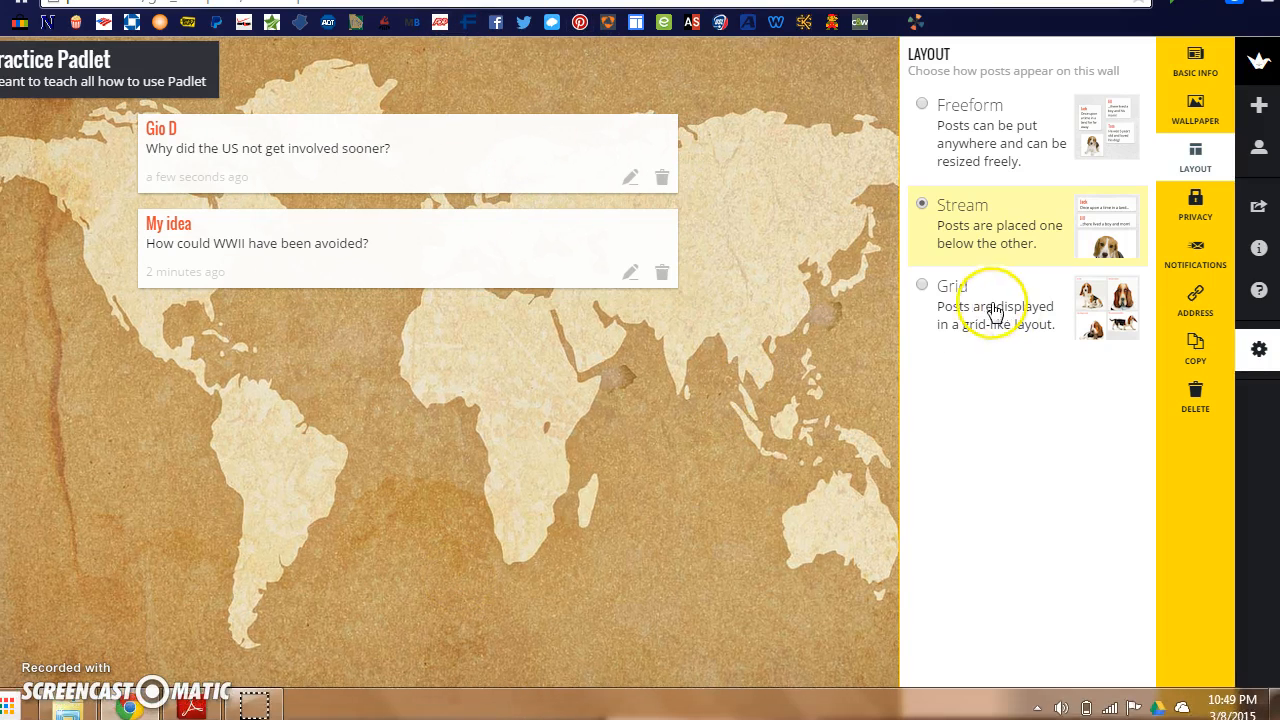
{"action": "left_click", "coordinate": [921, 287]}
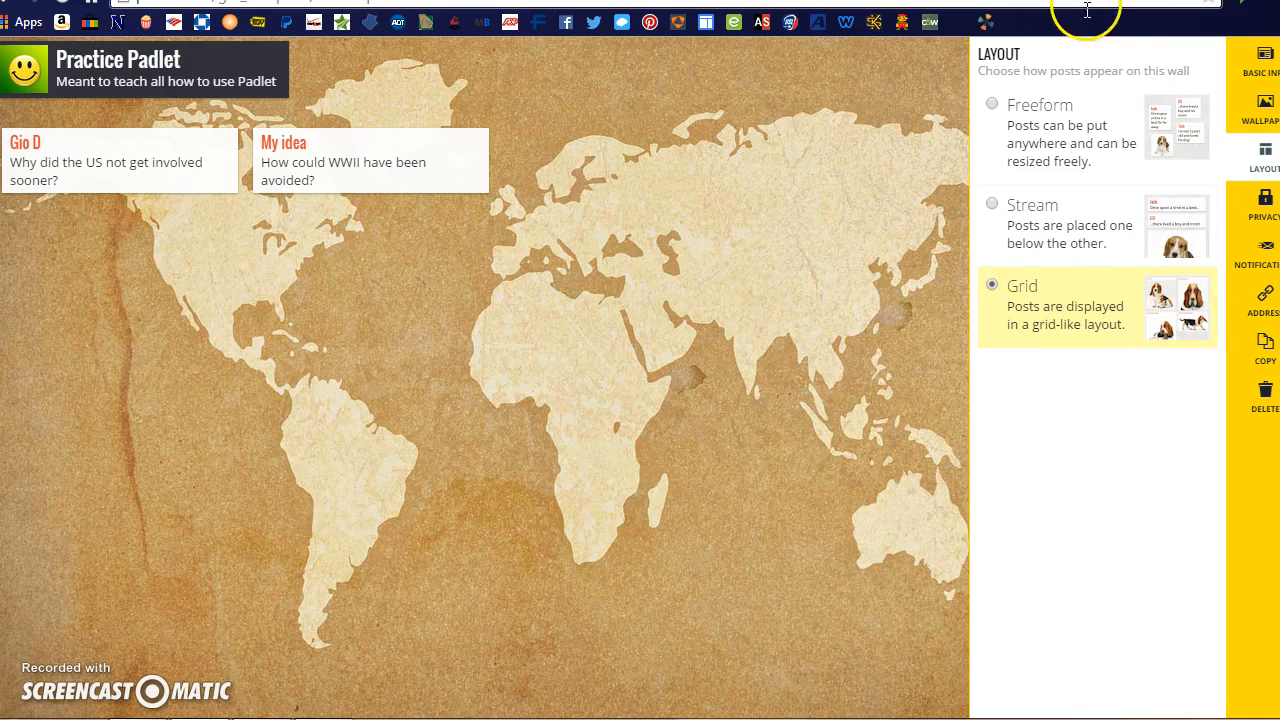
{"action": "left_click", "coordinate": [993, 105]}
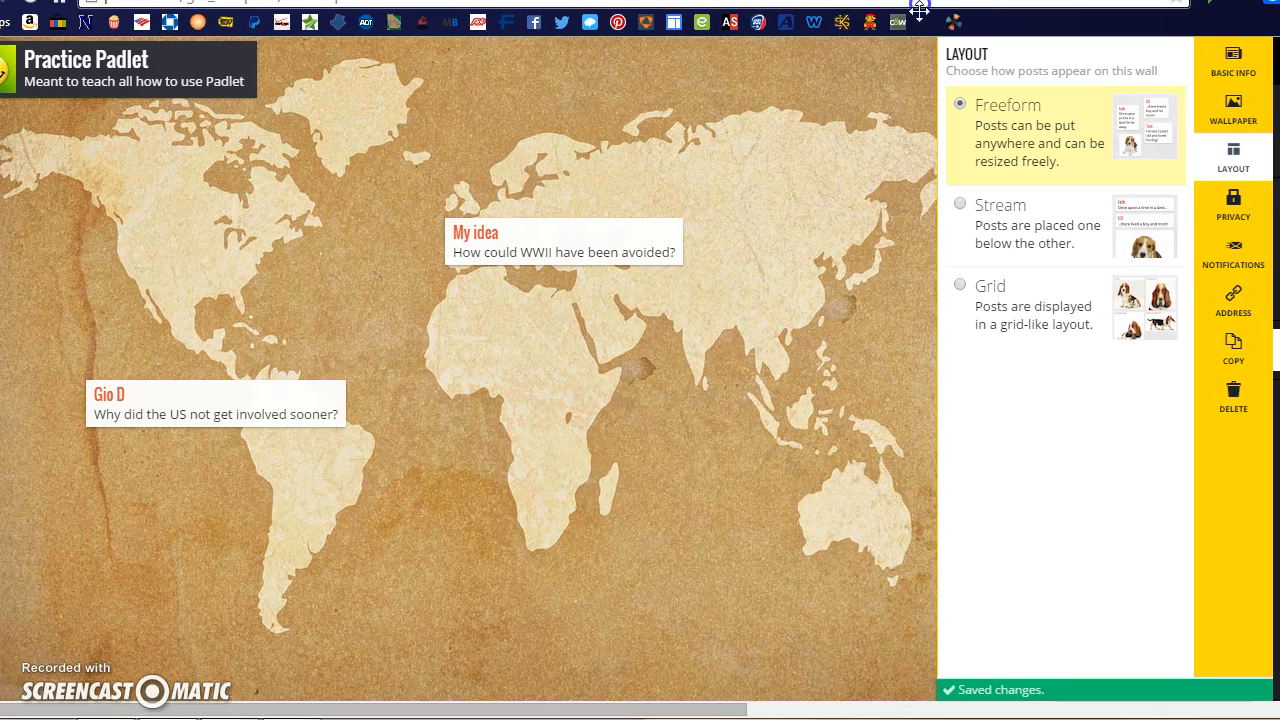
- In the padlet's privacy settings, choose Can Write as the visitor permission for the Hidden Link visibility
{"action": "left_click", "coordinate": [1240, 206]}
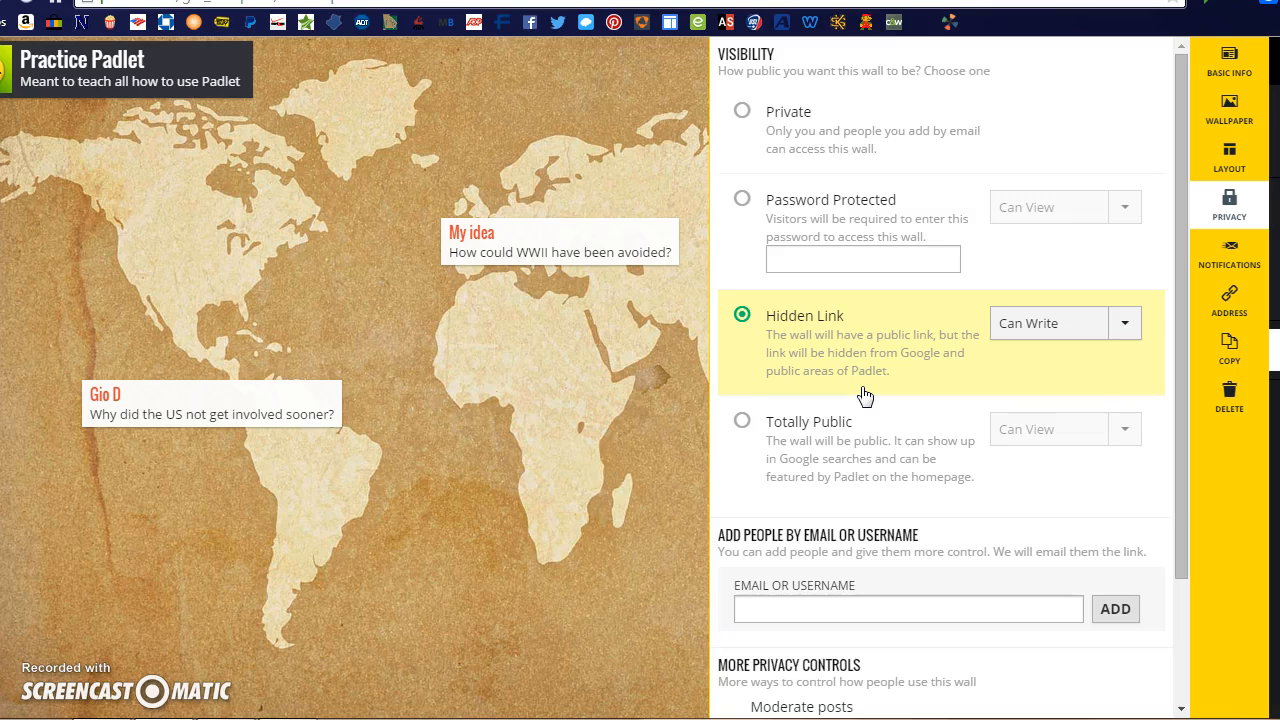
{"action": "left_click", "coordinate": [1120, 333]}
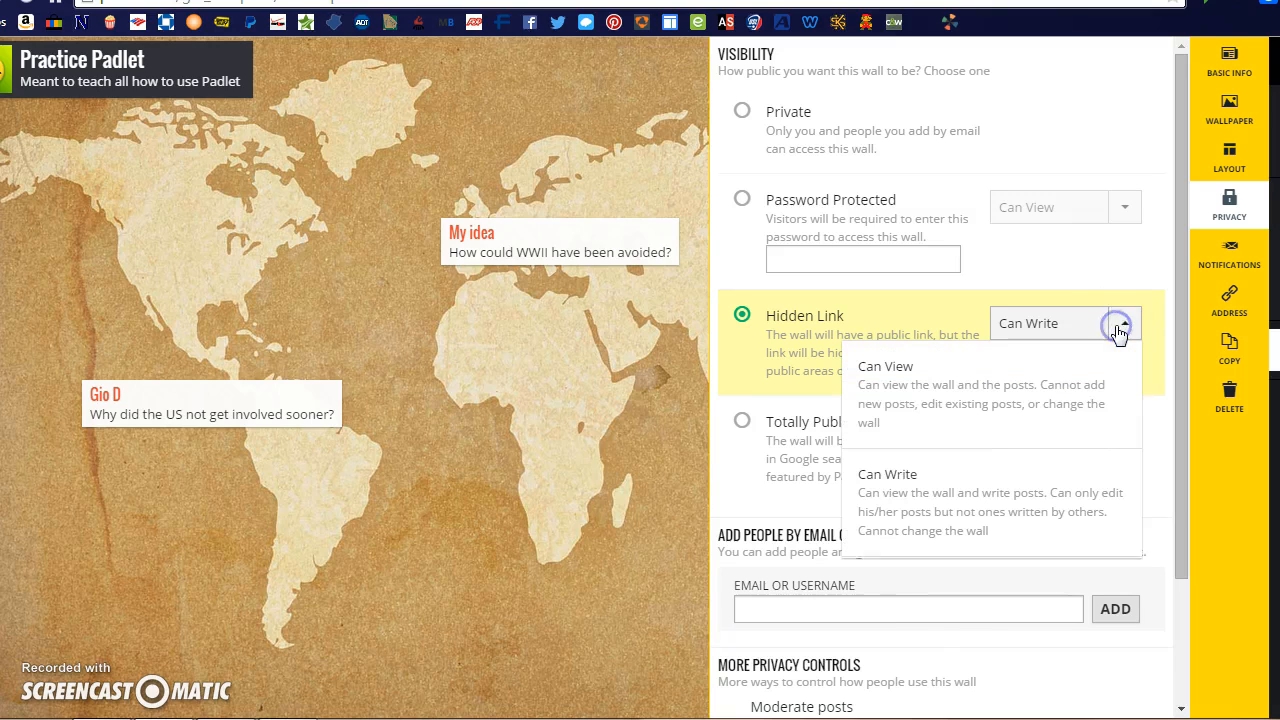
{"action": "left_click", "coordinate": [1001, 526]}
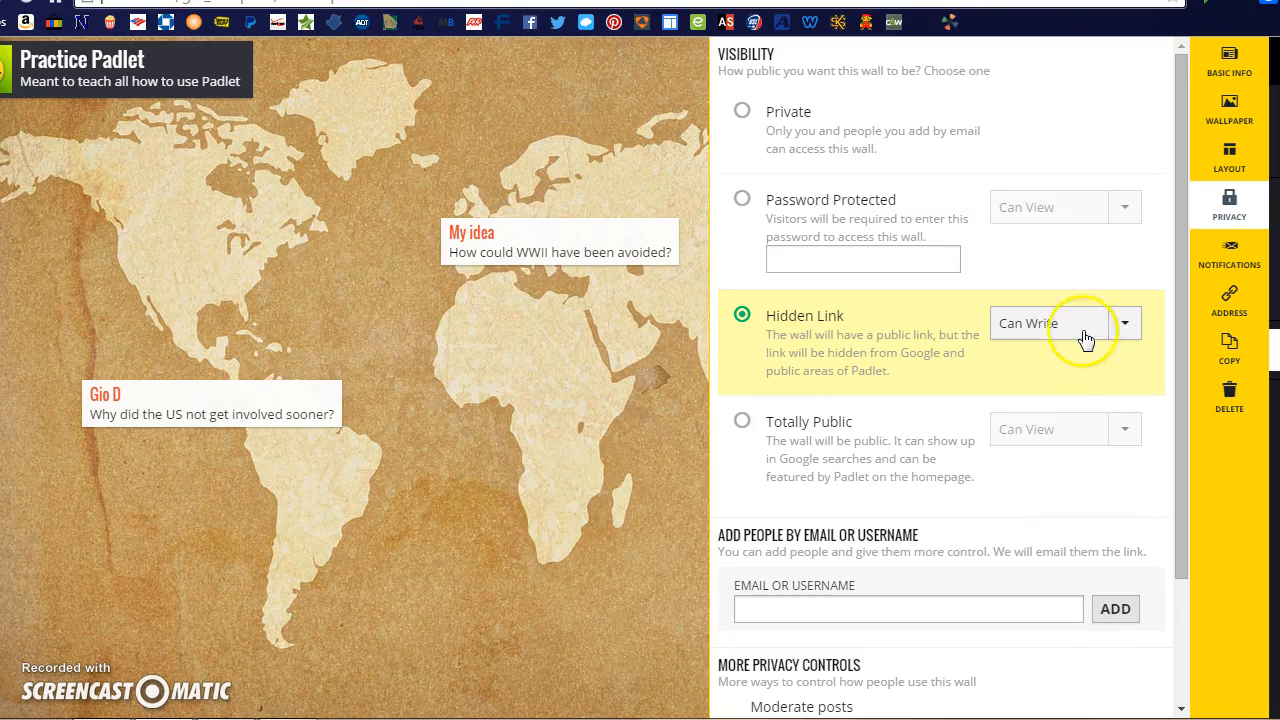
{"action": "left_click", "coordinate": [1125, 325]}
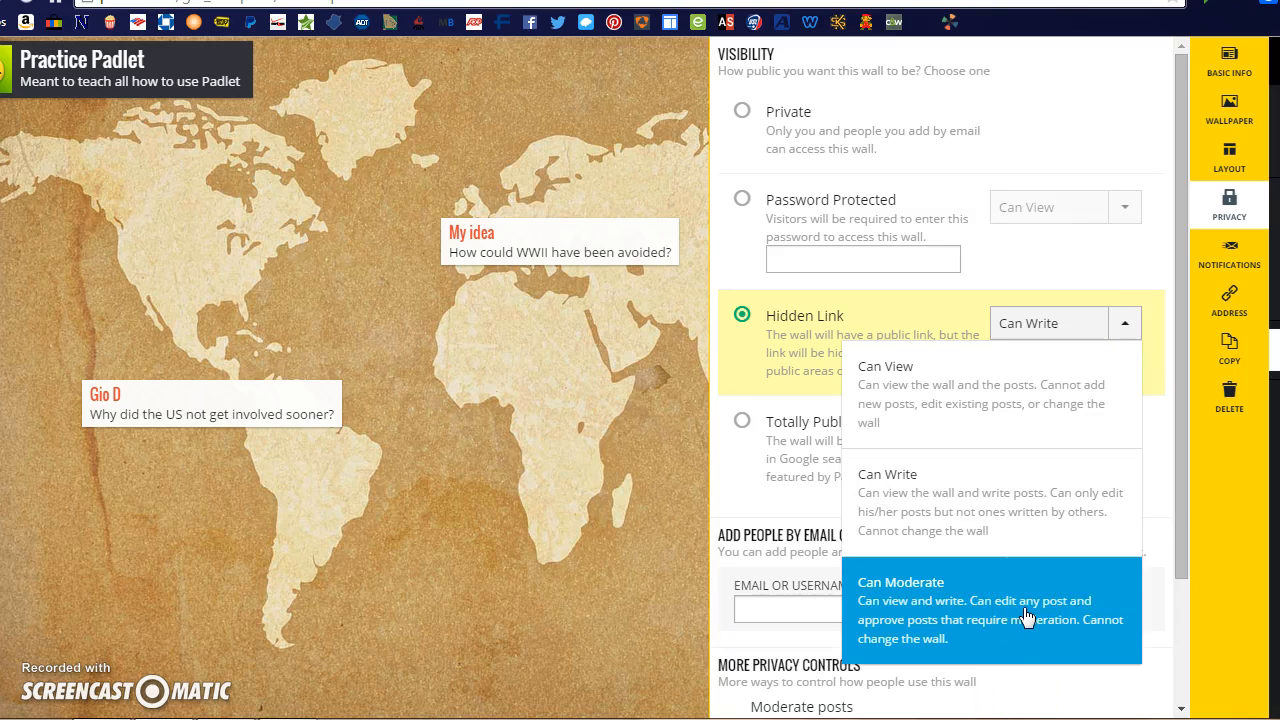
{"action": "left_click", "coordinate": [971, 471]}
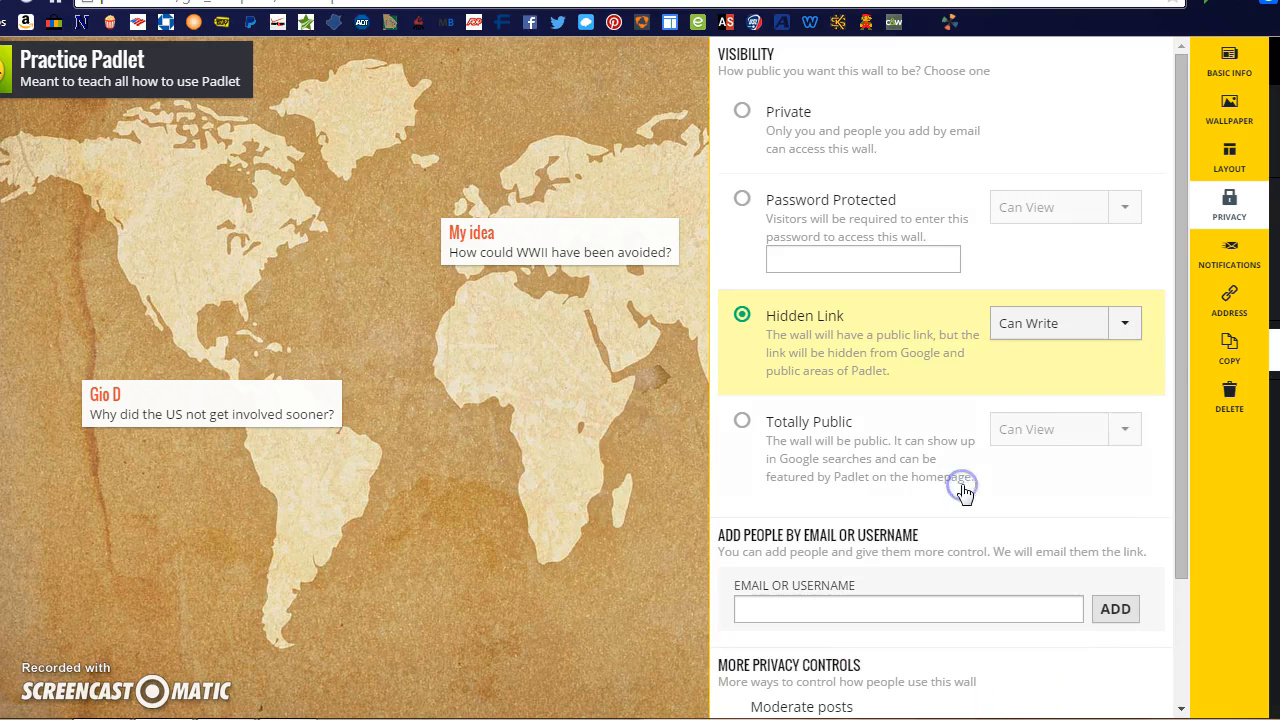
- Review the visibility options and the post moderation control, and submit the privacy settings with Moderate posts off
{"action": "left_click_drag", "start_coordinate": [1184, 388], "coordinate": [1180, 540]}
{"action": "left_click", "coordinate": [836, 392]}
{"action": "left_click_drag", "start_coordinate": [1183, 337], "coordinate": [1169, 149]}
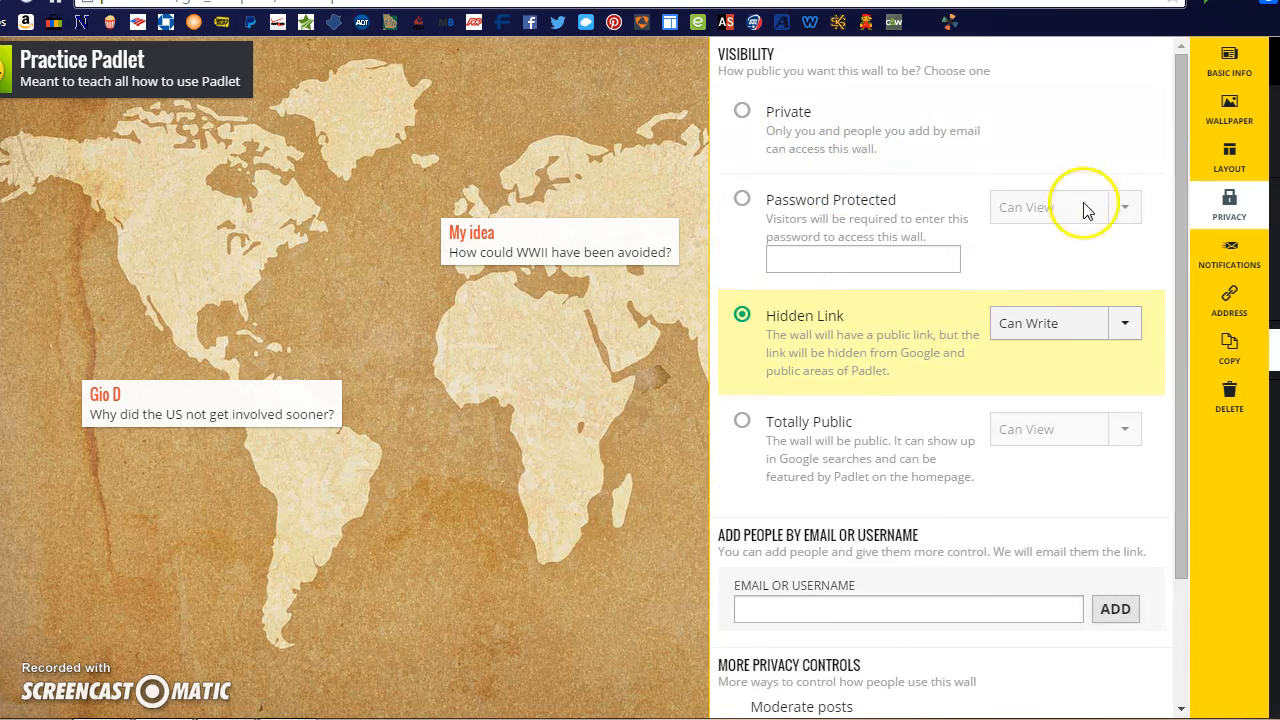
{"action": "left_click_drag", "start_coordinate": [1181, 179], "coordinate": [1186, 320]}
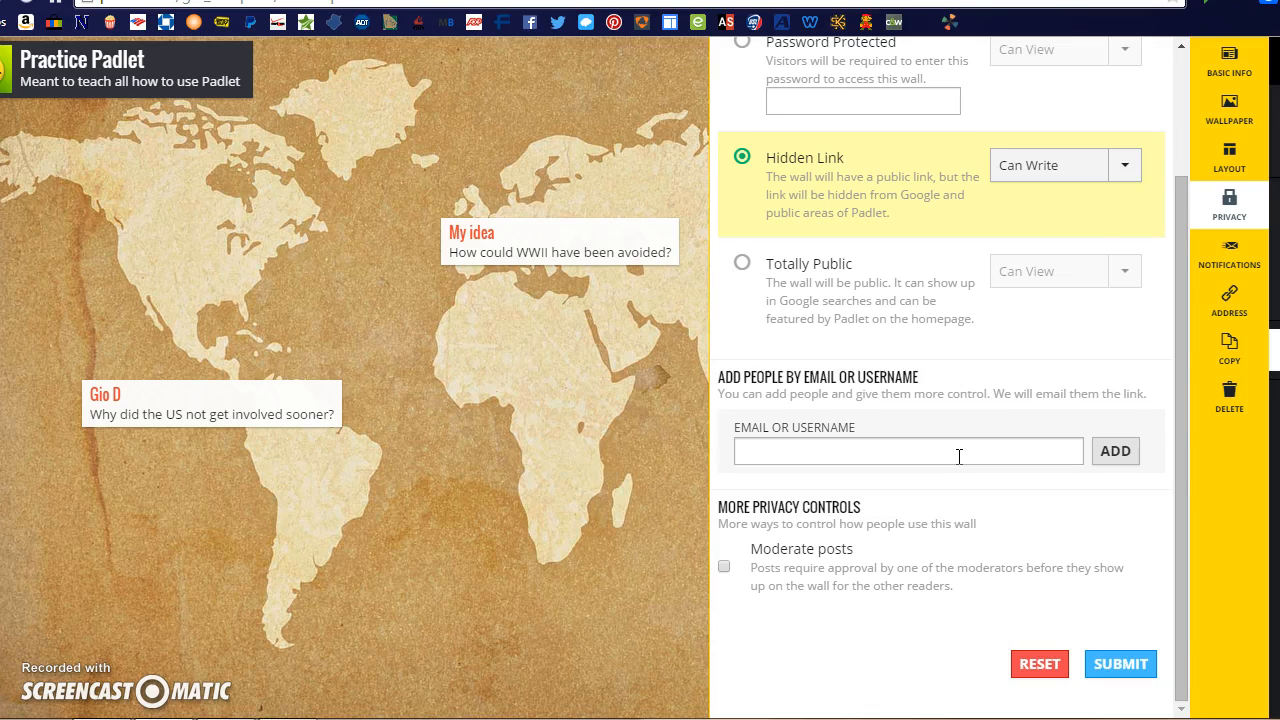
{"action": "left_click", "coordinate": [725, 568]}
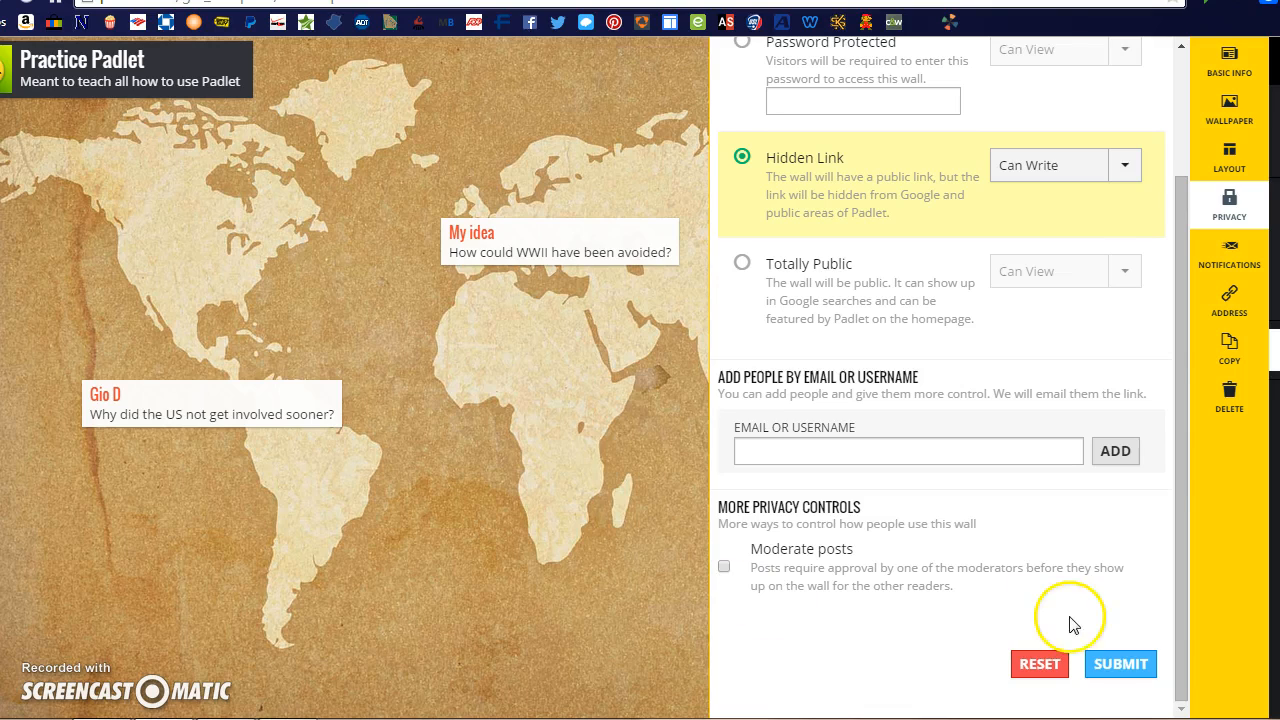
{"action": "left_click", "coordinate": [1124, 672]}
- Look at the notification settings and change the ending of the padlet's padlet.com address to "PracticePadlet"
{"action": "left_click", "coordinate": [1229, 255]}
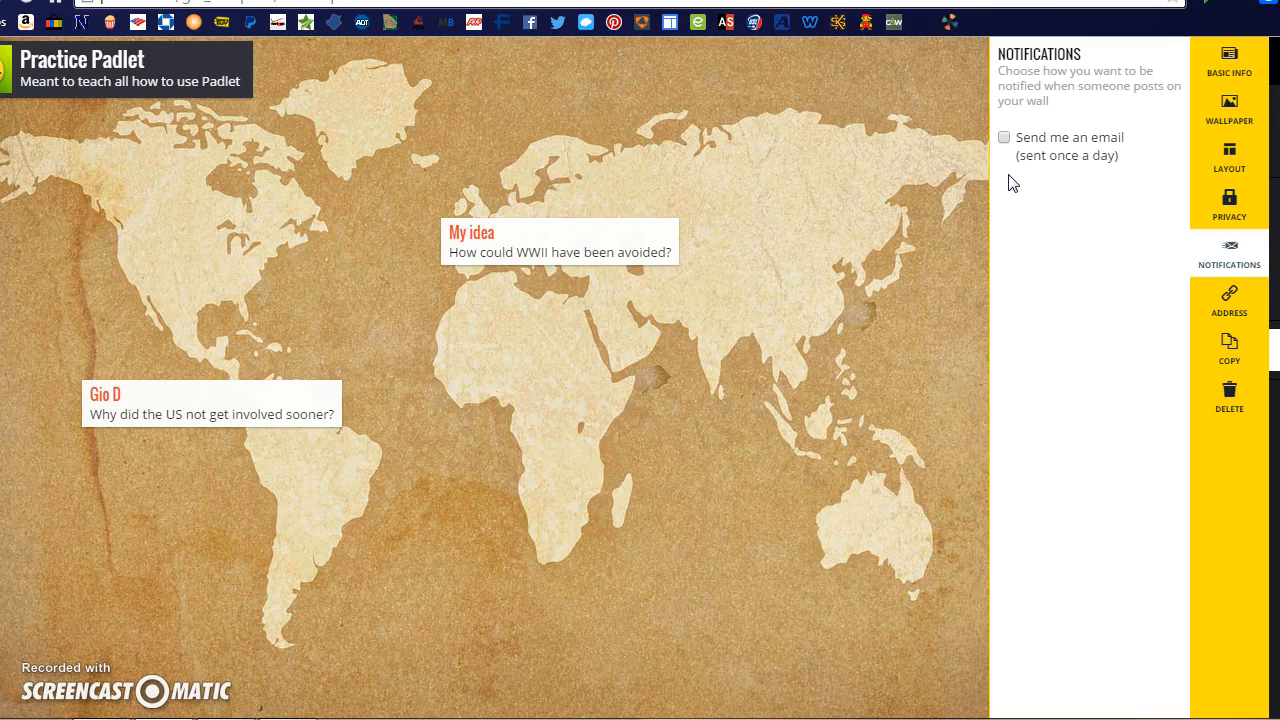
{"action": "left_click", "coordinate": [1220, 316]}
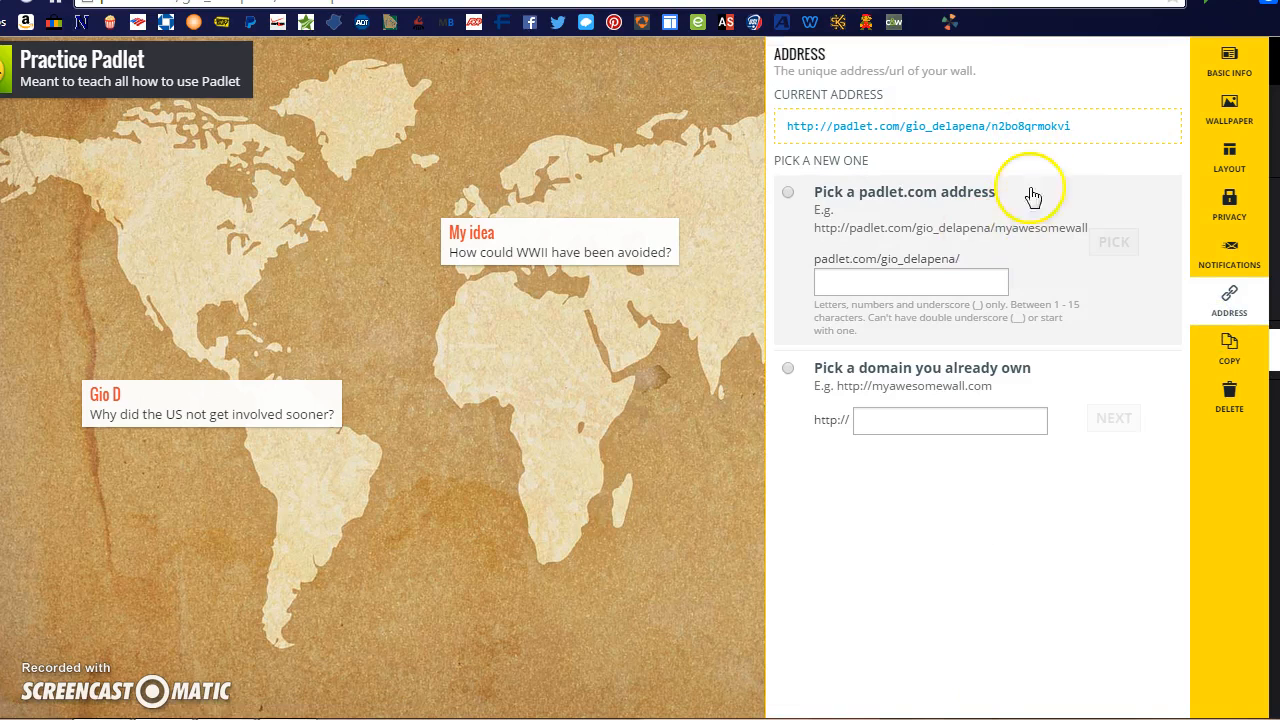
{"action": "left_click", "coordinate": [789, 200]}
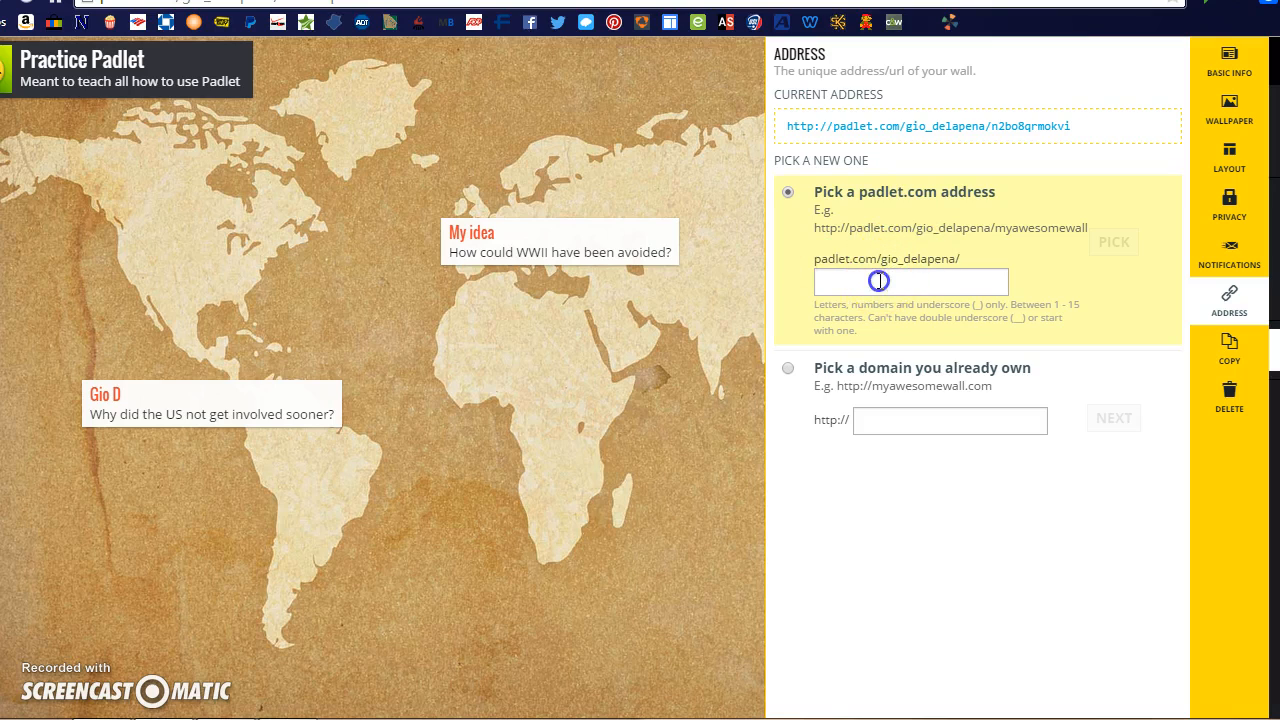
{"action": "type", "text": "actr"}
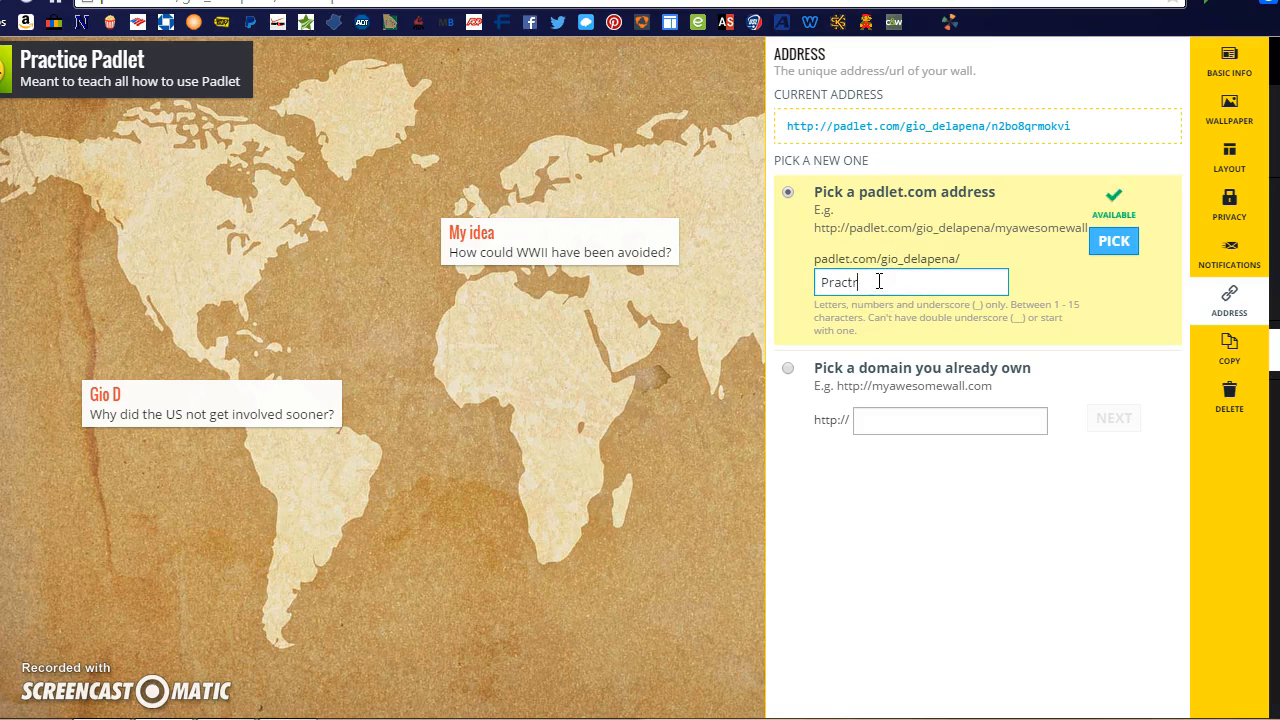
{"action": "type", "text": "ve Pad"}
{"action": "left_click", "coordinate": [1100, 245]}
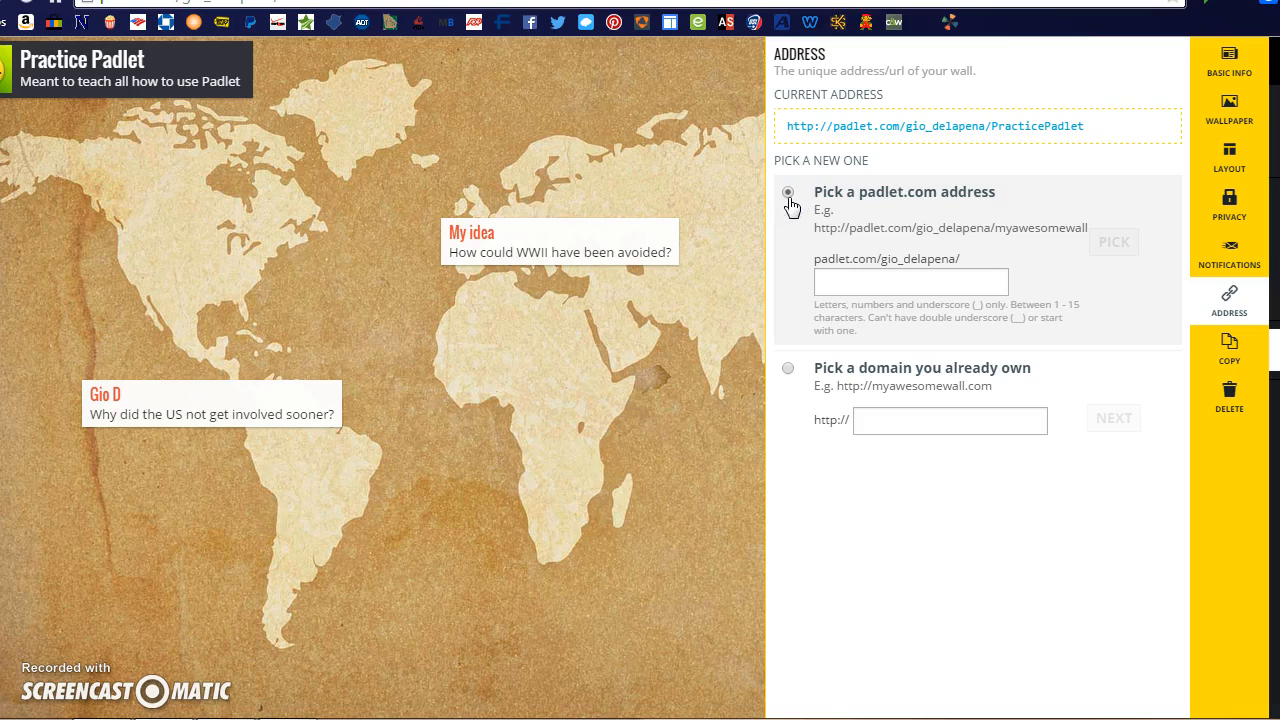
- Look at the padlet's copy options and delete the practice padlet permanently
{"action": "left_click", "coordinate": [1226, 350]}
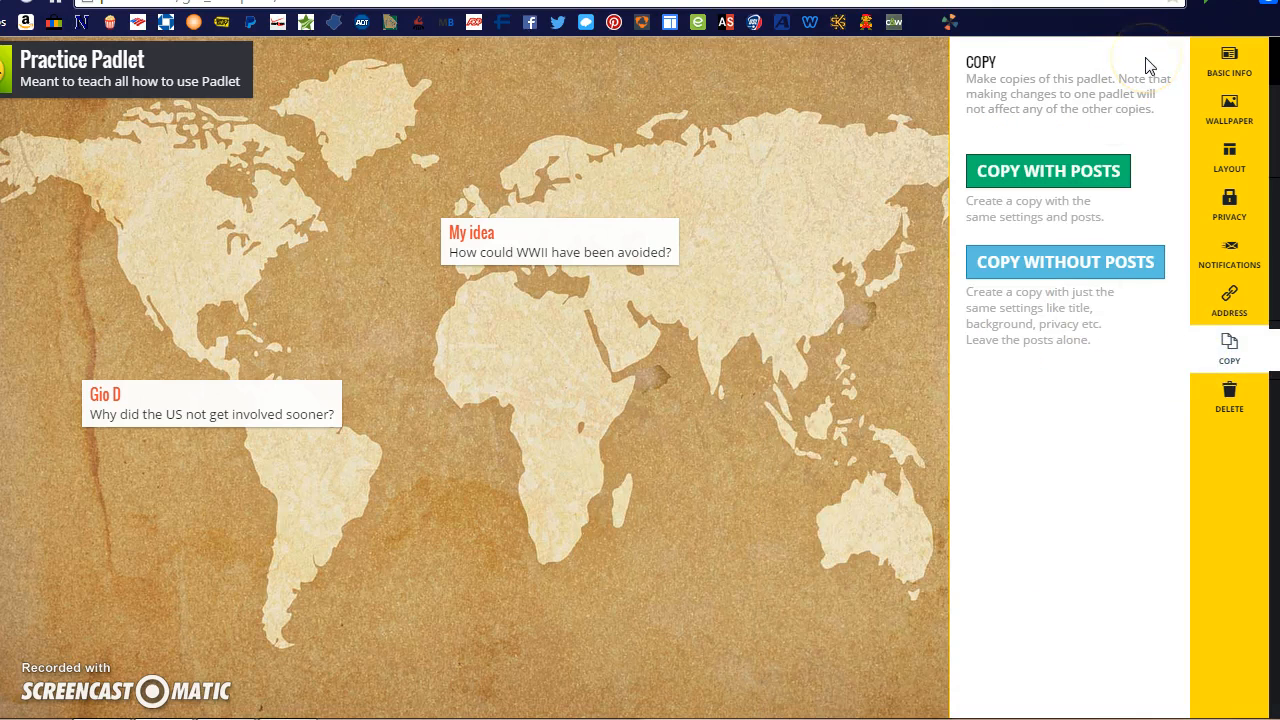
{"action": "left_click", "coordinate": [1221, 408]}
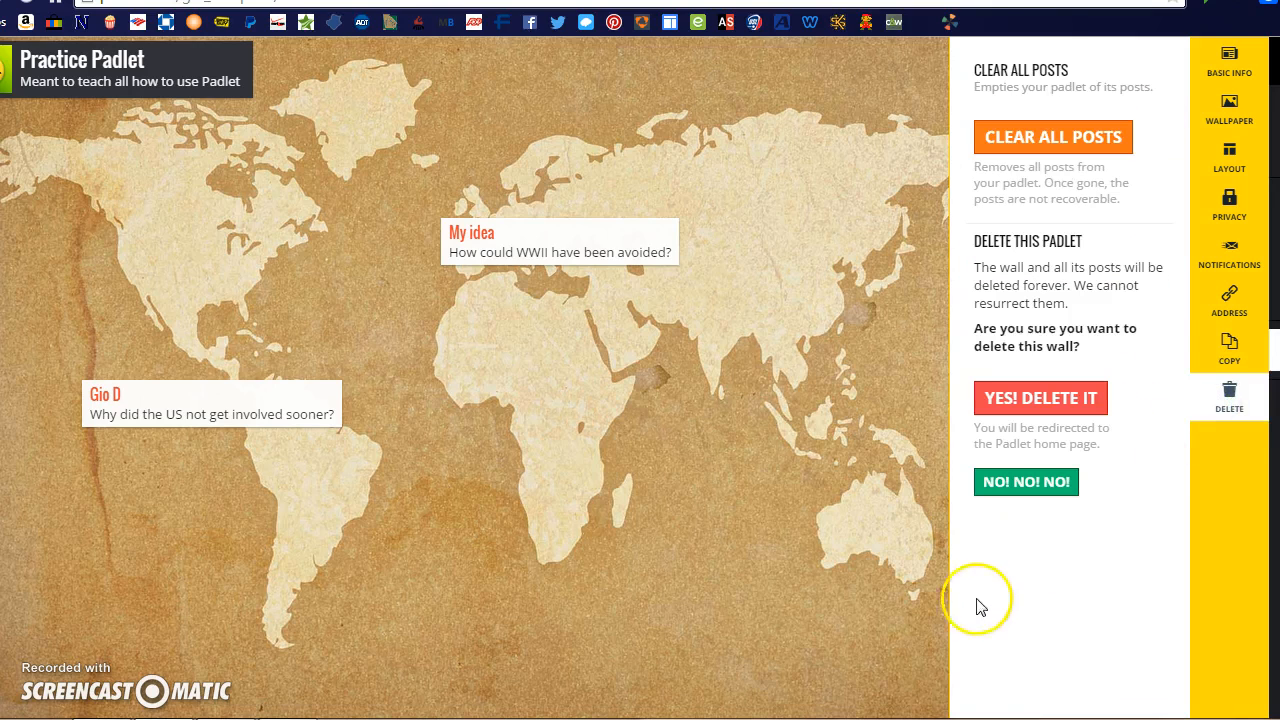
{"action": "left_click", "coordinate": [1057, 397]}
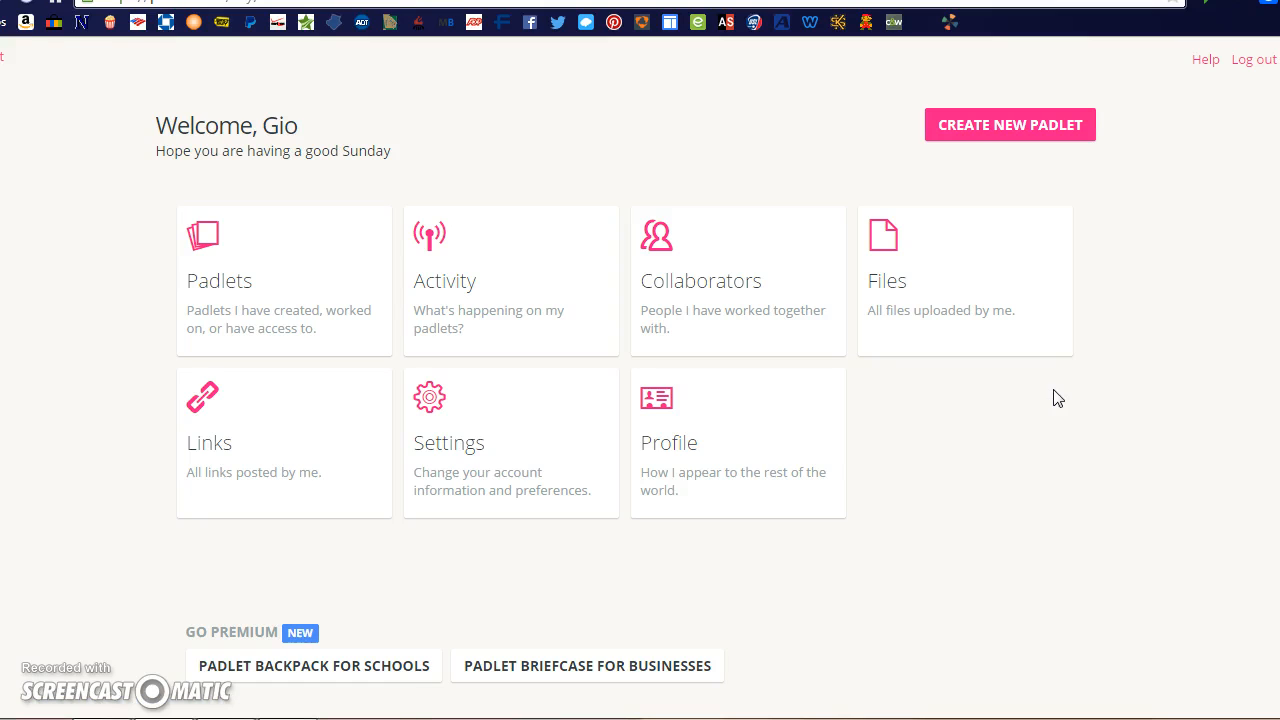
- Examine the dashboard's Padlets, Activity and Collaborators pages, returning to the dashboard after each one
{"action": "left_click", "coordinate": [271, 298]}
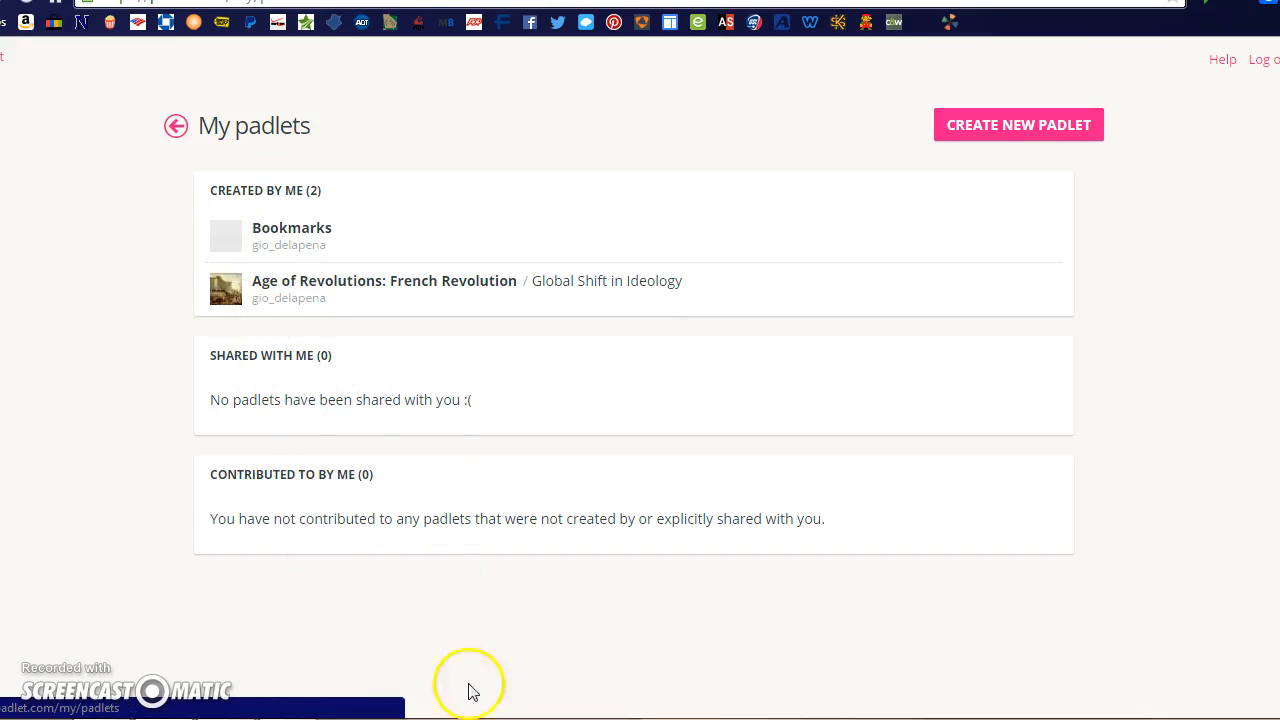
{"action": "left_click", "coordinate": [175, 123]}
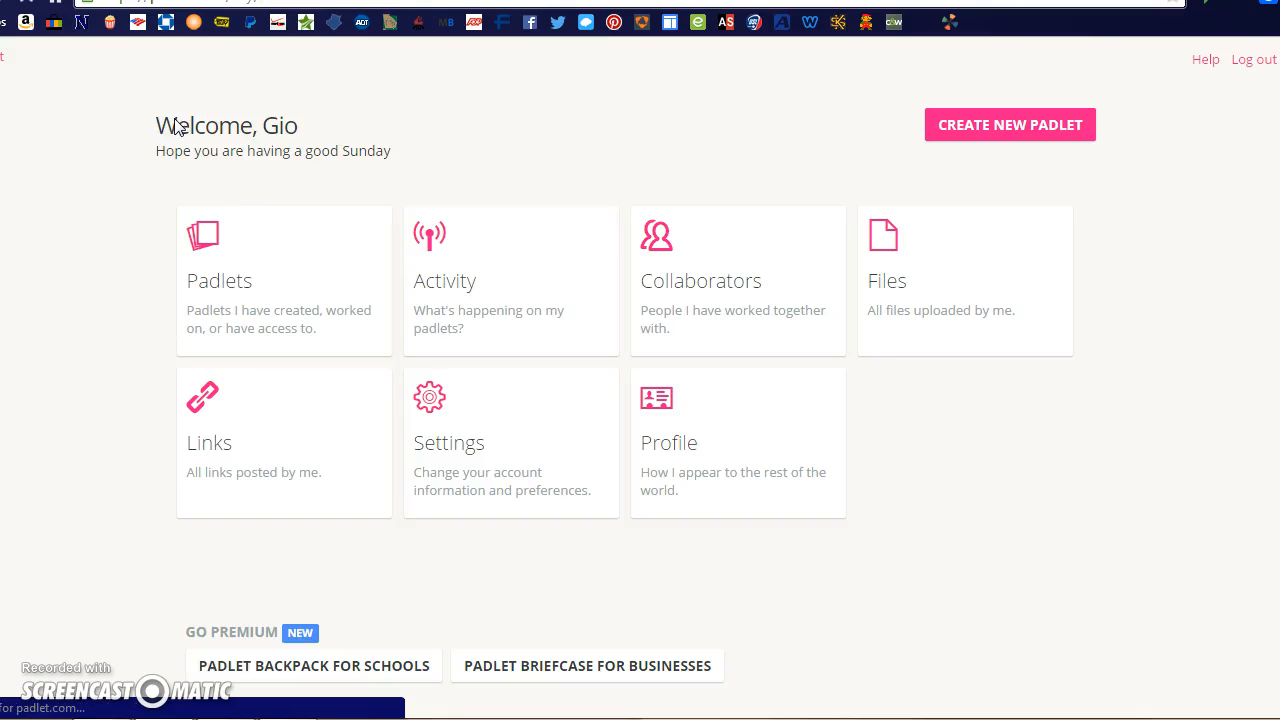
{"action": "left_click", "coordinate": [477, 228]}
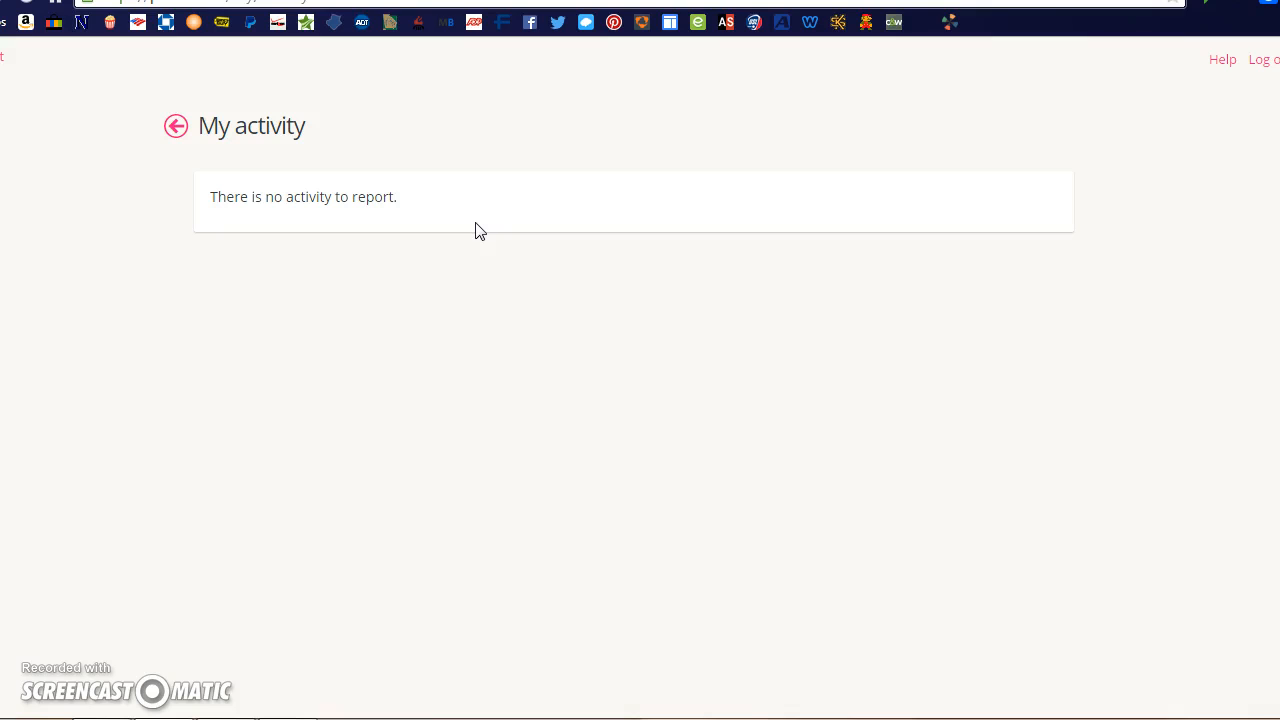
{"action": "left_click", "coordinate": [176, 126]}
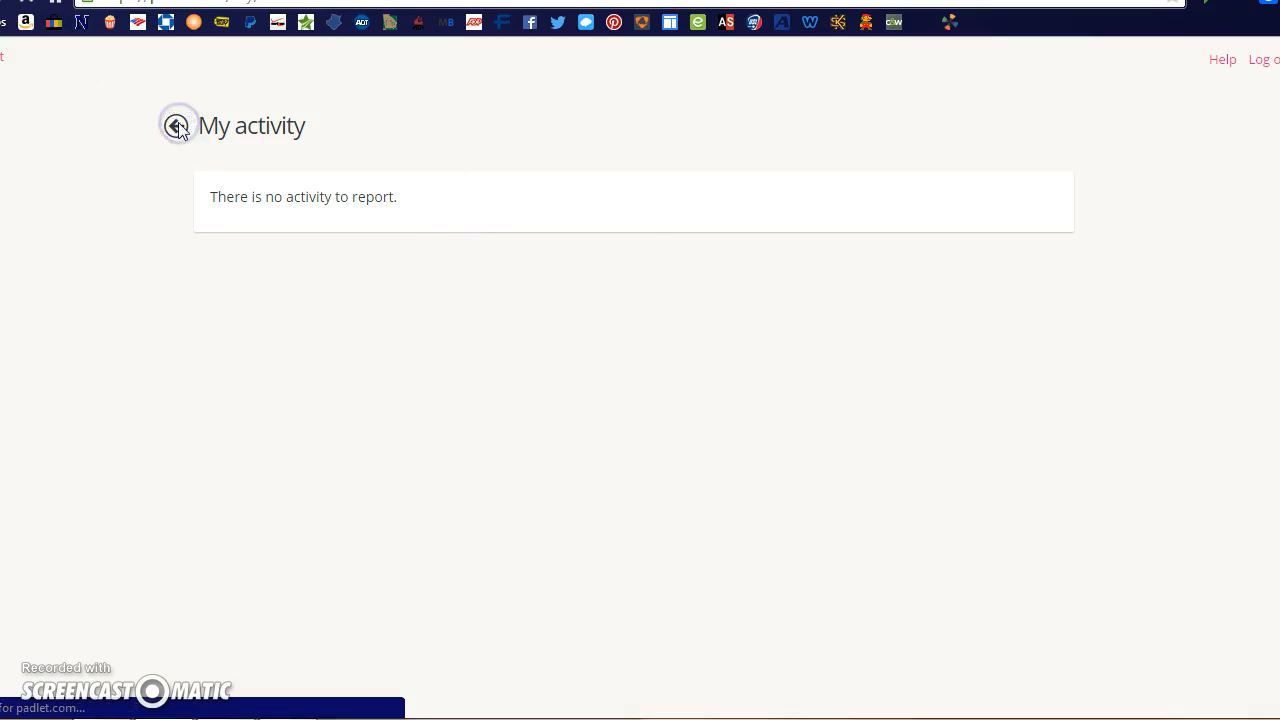
{"action": "left_click", "coordinate": [664, 292]}
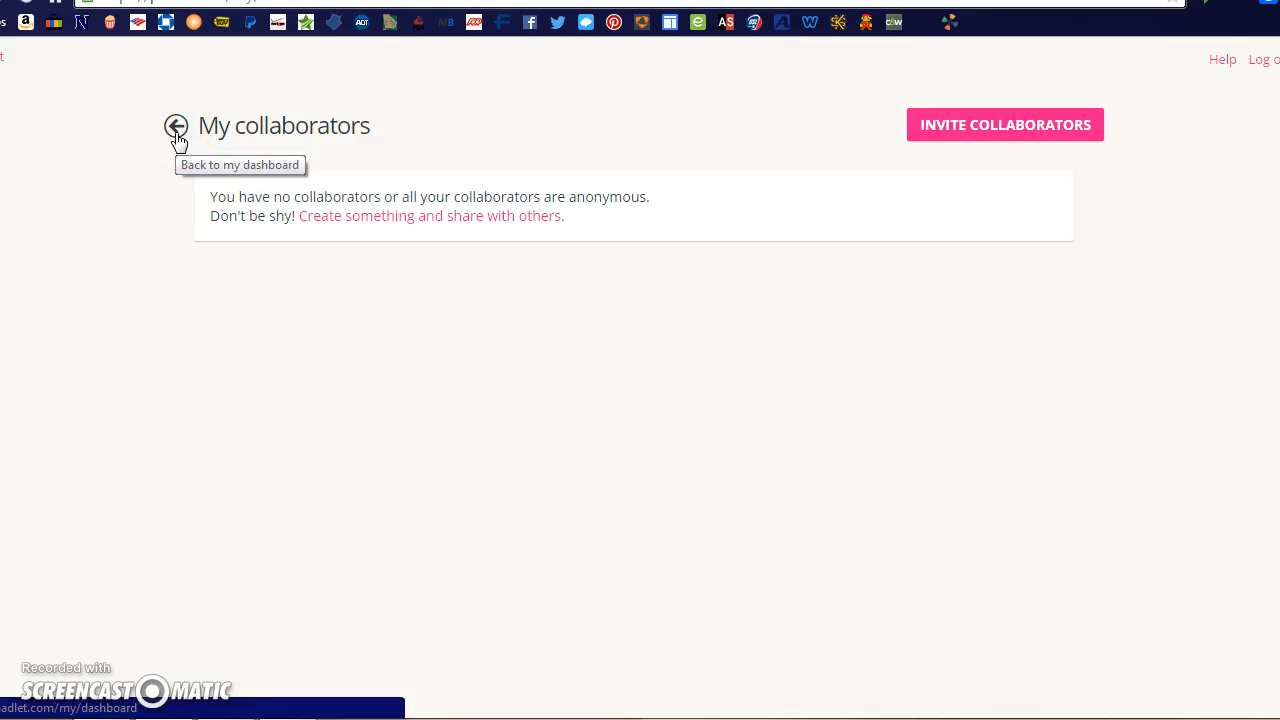
{"action": "left_click", "coordinate": [176, 128]}
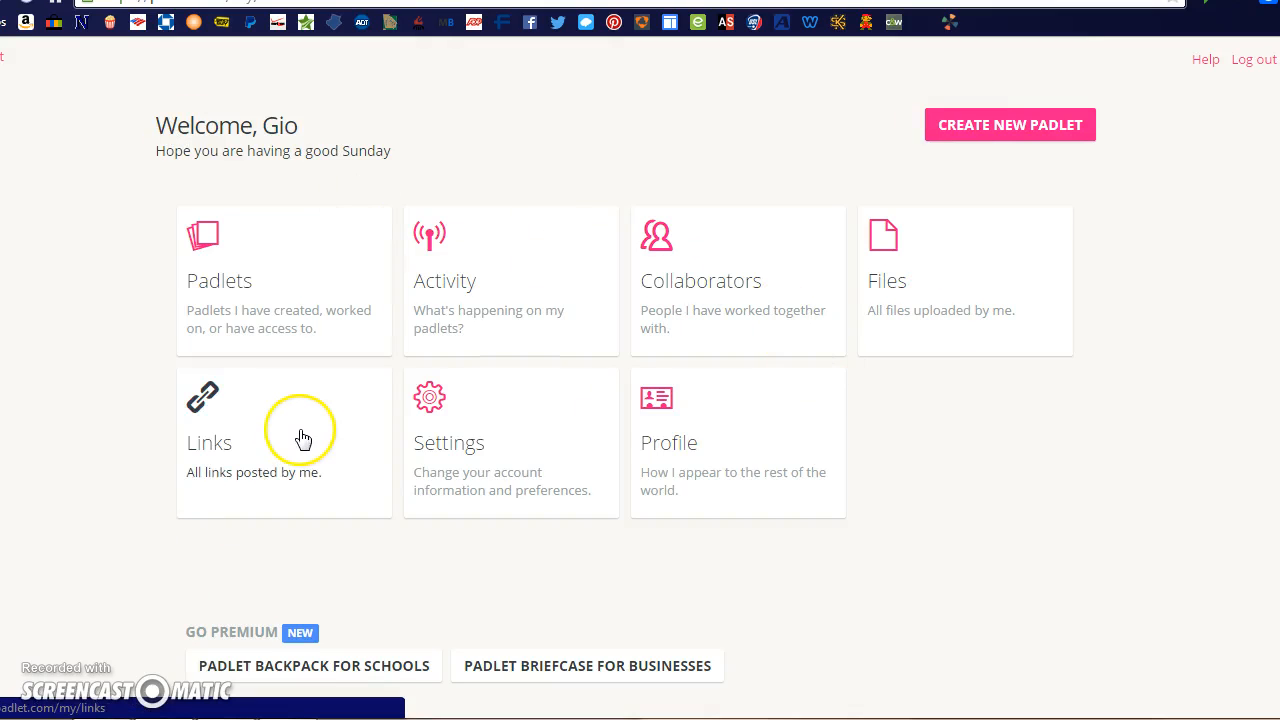
- Examine the account's basic info, password and communication settings and its public profile, and go back to the Padlet home page
{"action": "left_click", "coordinate": [509, 496]}
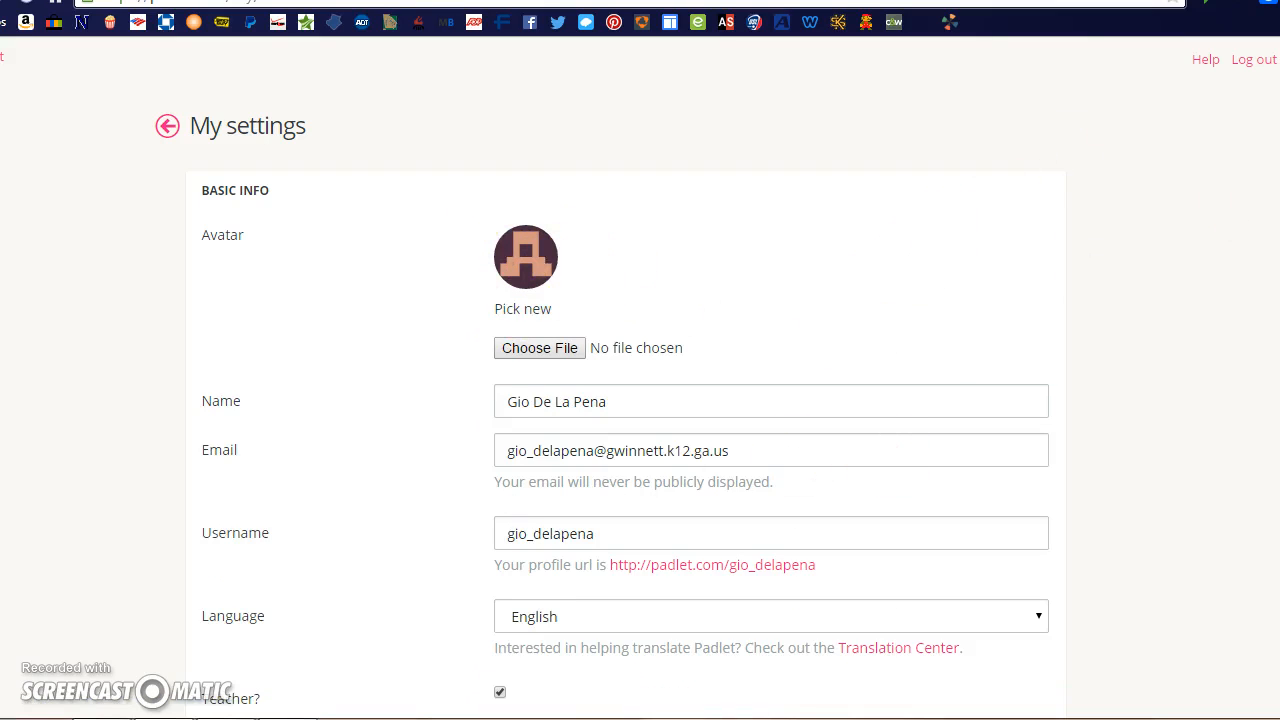
{"action": "scroll", "coordinate": [640, 400], "scroll_direction": "down", "scroll_amount": 2}
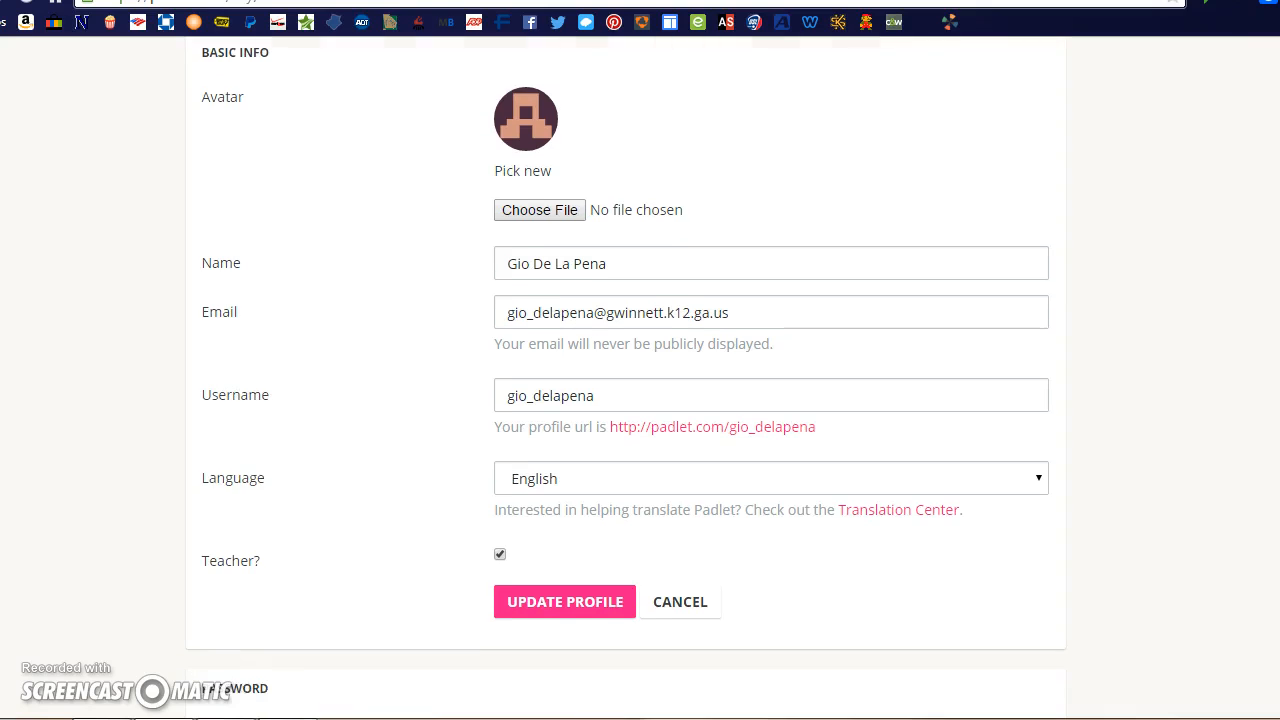
{"action": "scroll", "coordinate": [640, 400], "scroll_direction": "down", "scroll_amount": 1}
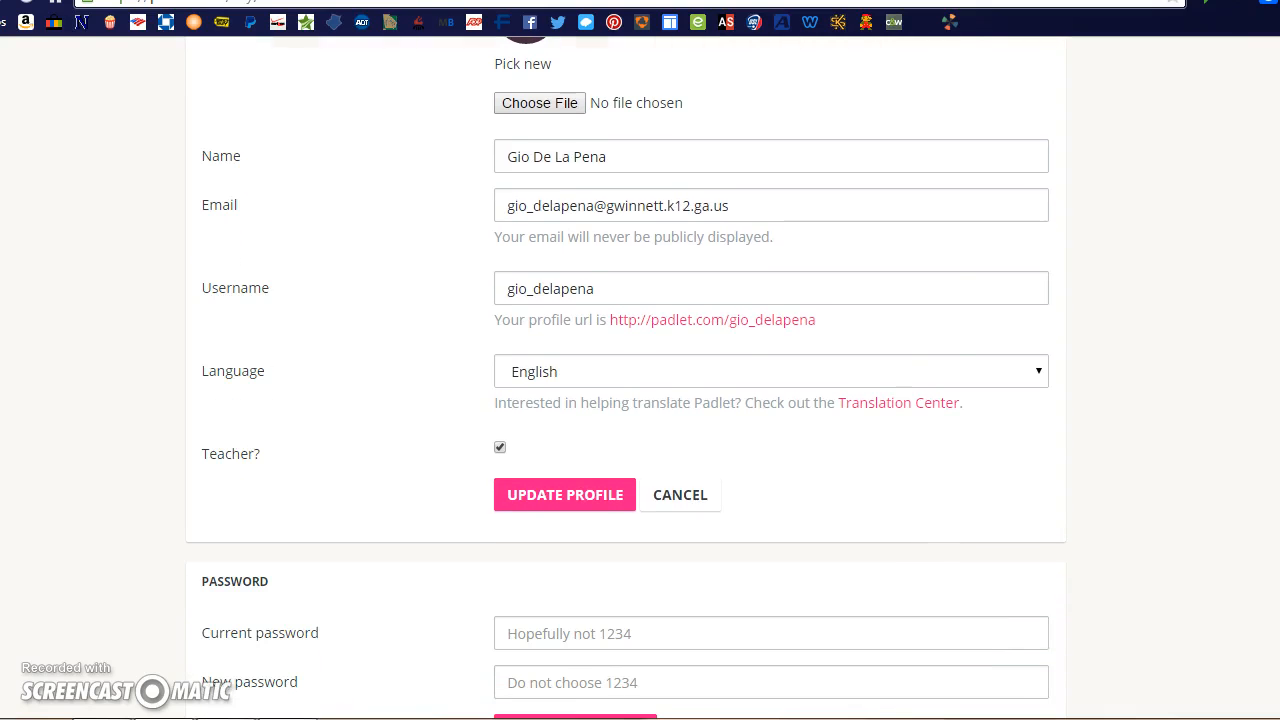
{"action": "scroll", "coordinate": [626, 400], "scroll_direction": "down", "scroll_amount": 5}
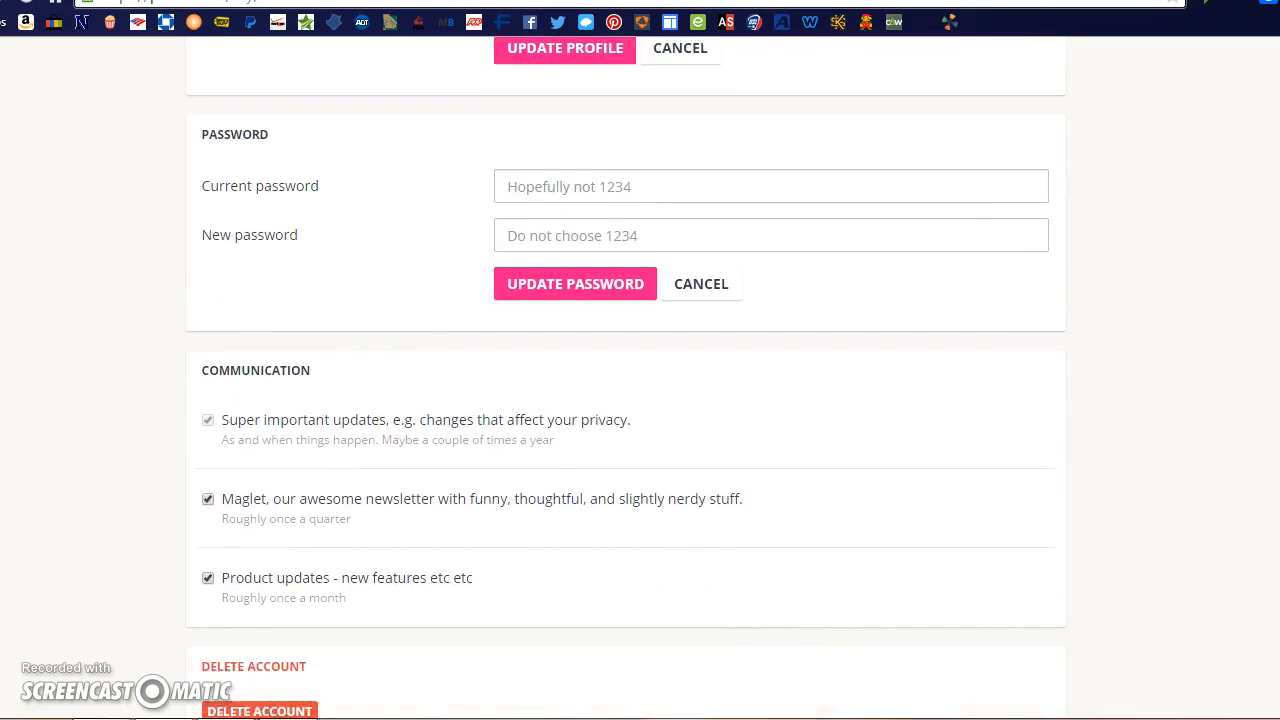
{"action": "scroll", "coordinate": [626, 400], "scroll_direction": "up", "scroll_amount": 8}
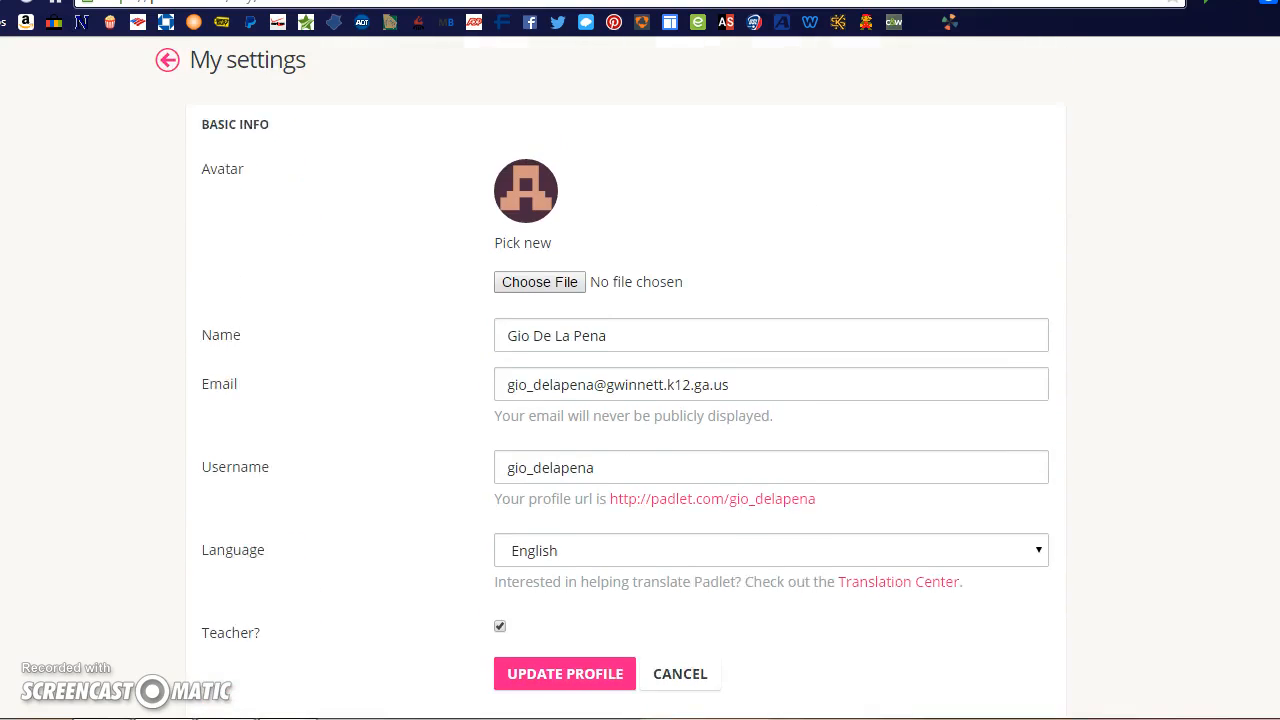
{"action": "scroll", "coordinate": [626, 400], "scroll_direction": "up", "scroll_amount": 1}
{"action": "left_click", "coordinate": [165, 125]}
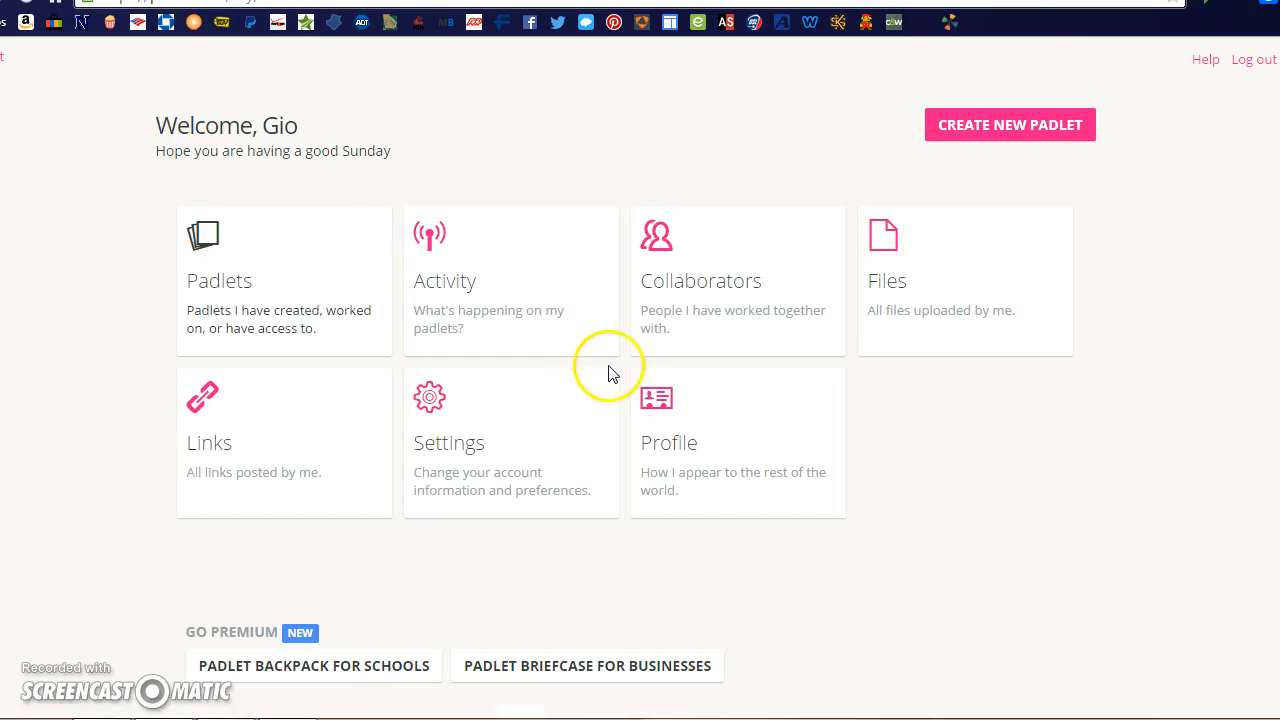
{"action": "left_click", "coordinate": [738, 470]}
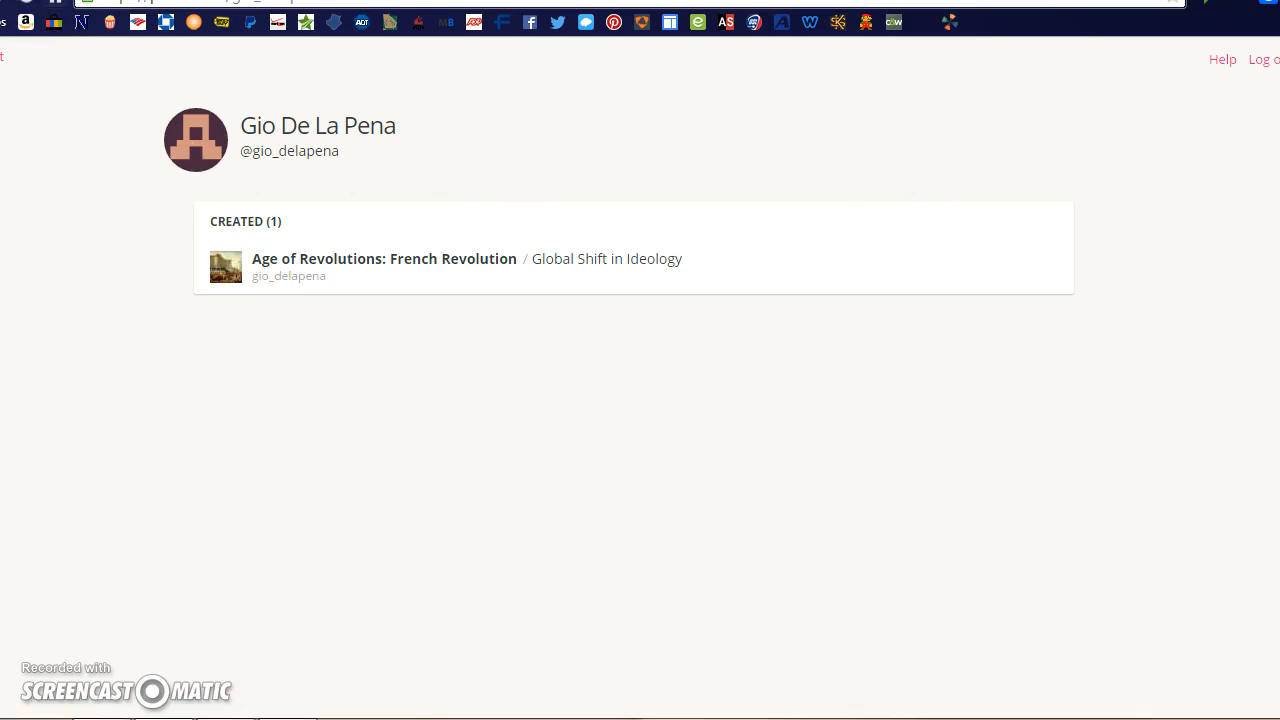
{"action": "left_click", "coordinate": [20, 57]}
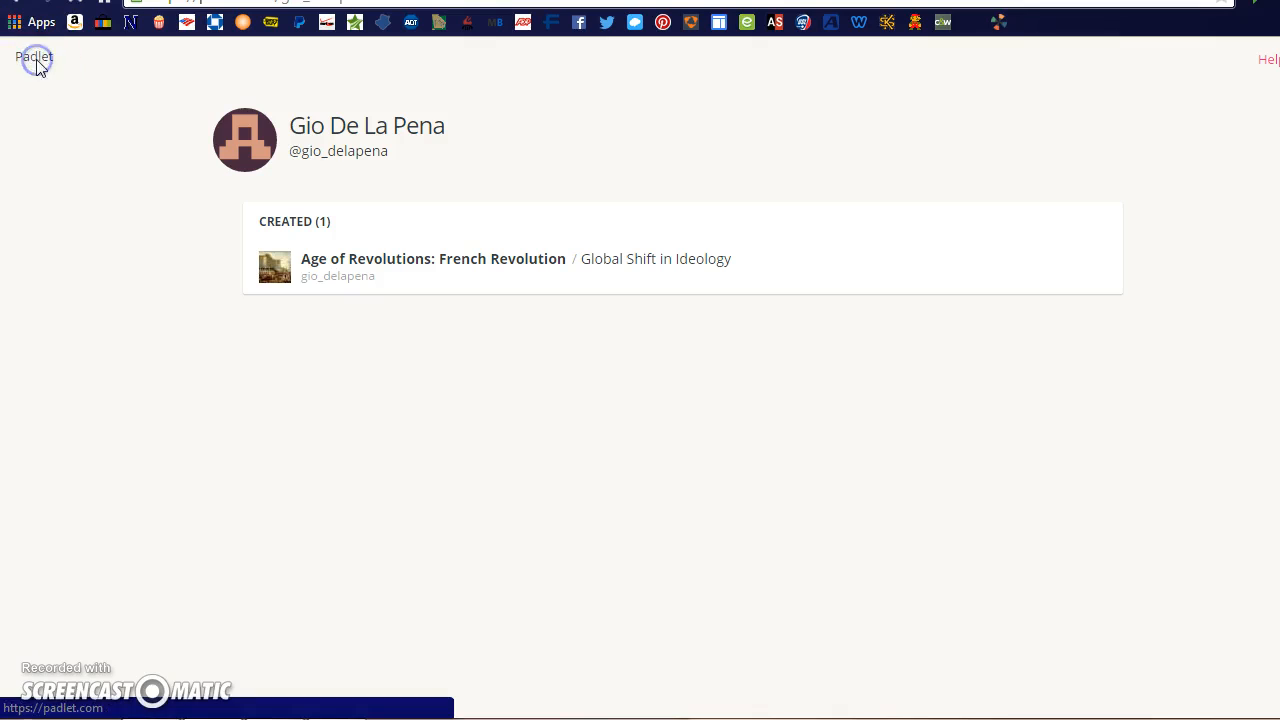